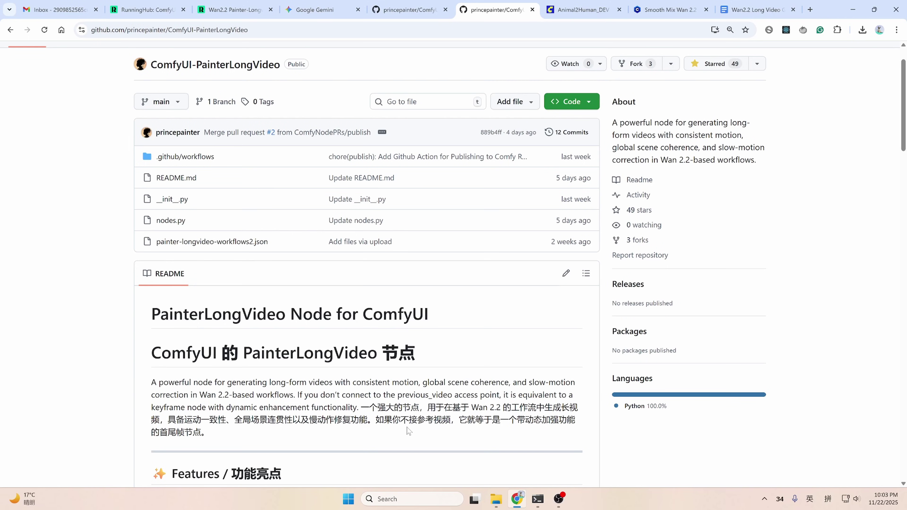
Scroll through the PainterLongVideo README's Features and Installation sections on GitHub
scroll(445, 383, "down", 3)
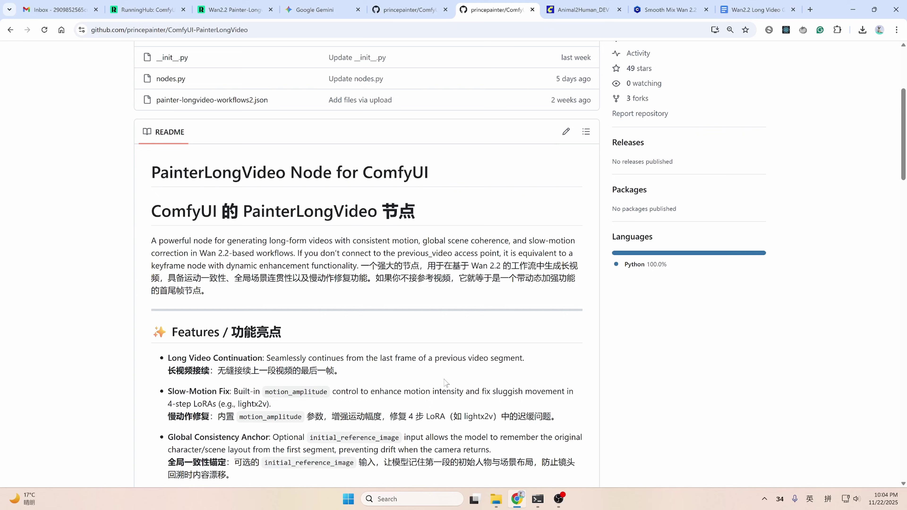
scroll(445, 383, "down", 2)
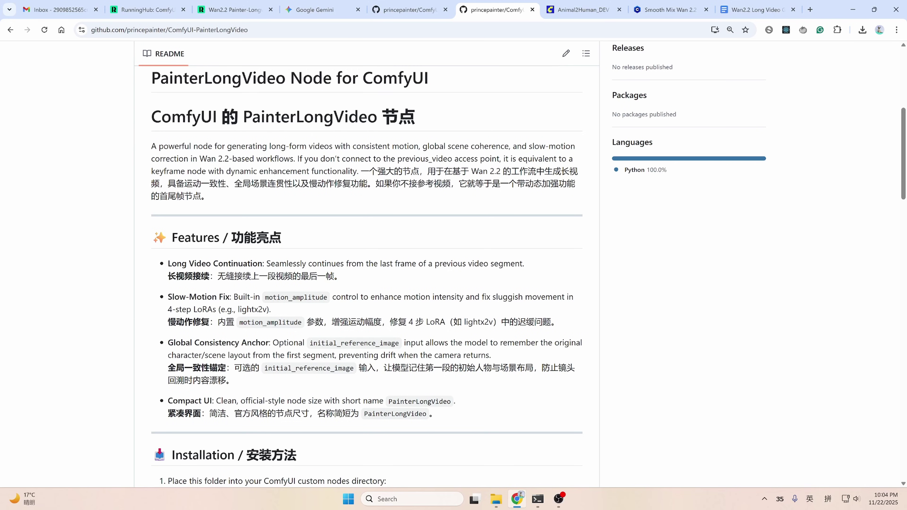
scroll(363, 311, "down", 4)
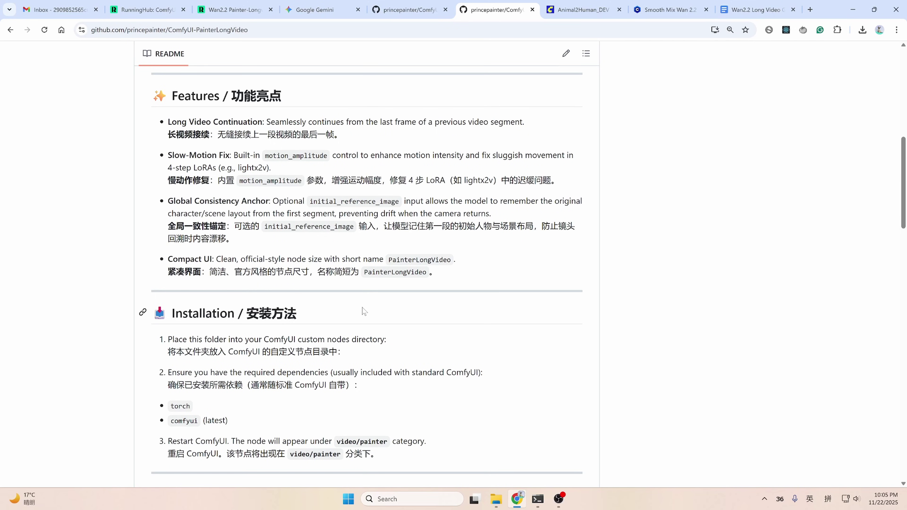
scroll(363, 310, "up", 2)
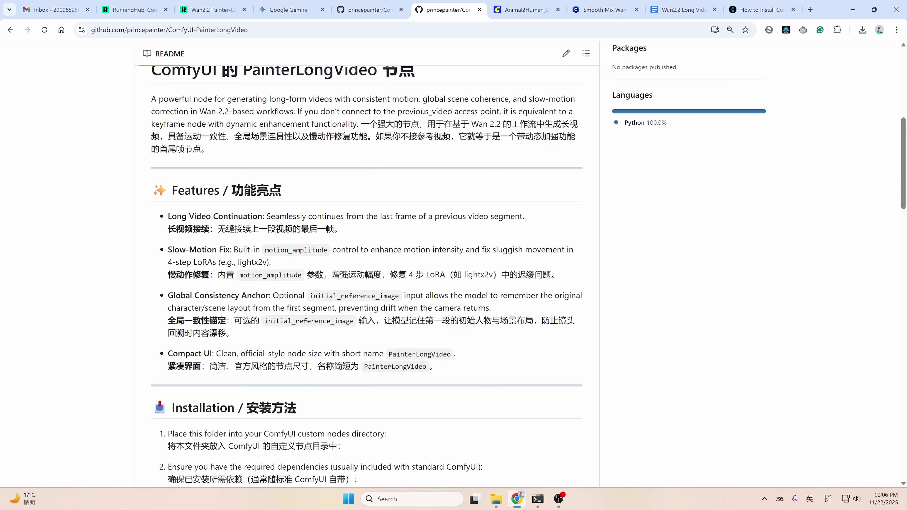
Glance at the ComfyUI Wiki install guide, then return to the Animal2Human_DEV workflow
left_click(763, 10)
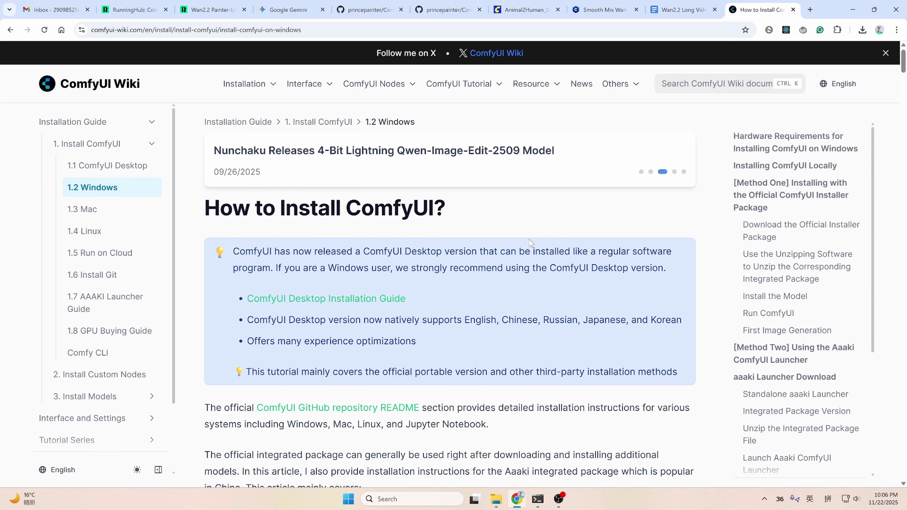
left_click(528, 11)
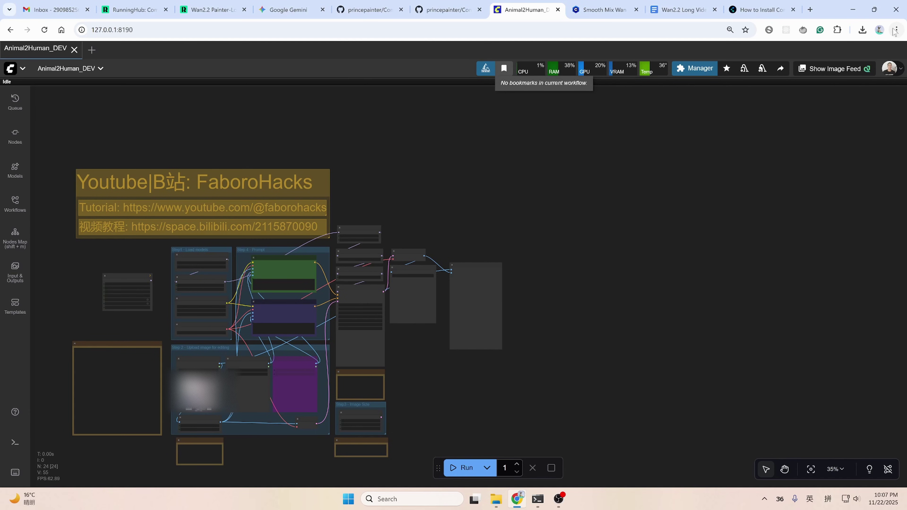
Drag the downloaded Wan2.2 Painter-Longvideo-Final JSON onto the canvas, dismiss the Missing Models warning, and check Manager
left_click(862, 30)
mouse_move(797, 71)
left_mouse_down()
mouse_move(476, 176)
mouse_move(490, 170)
left_mouse_up()
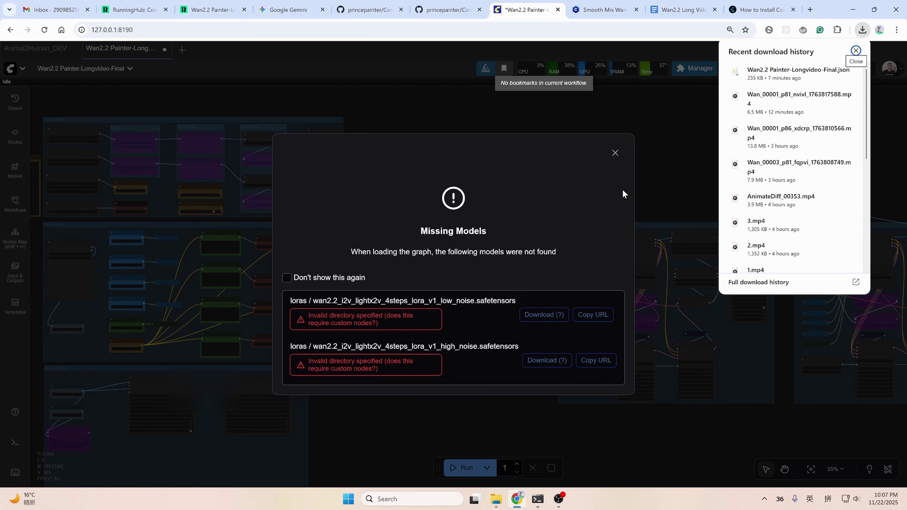
left_click(614, 153)
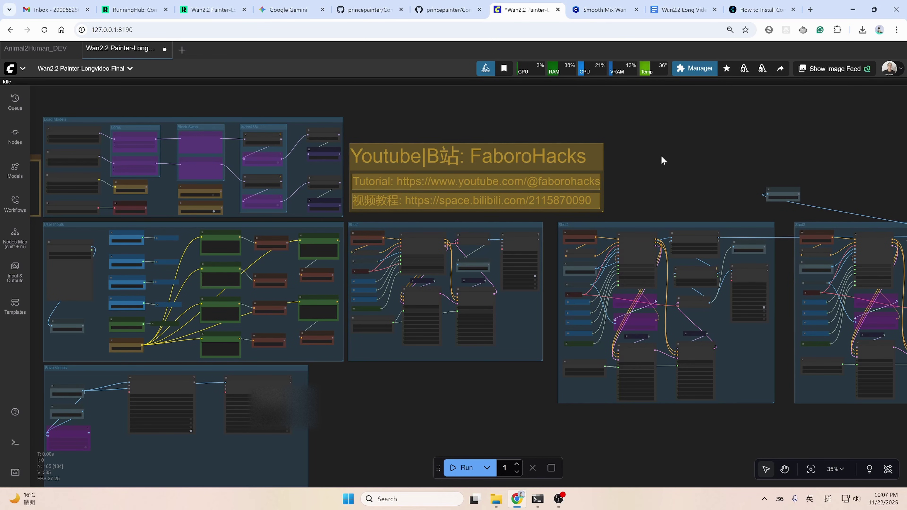
left_click(694, 69)
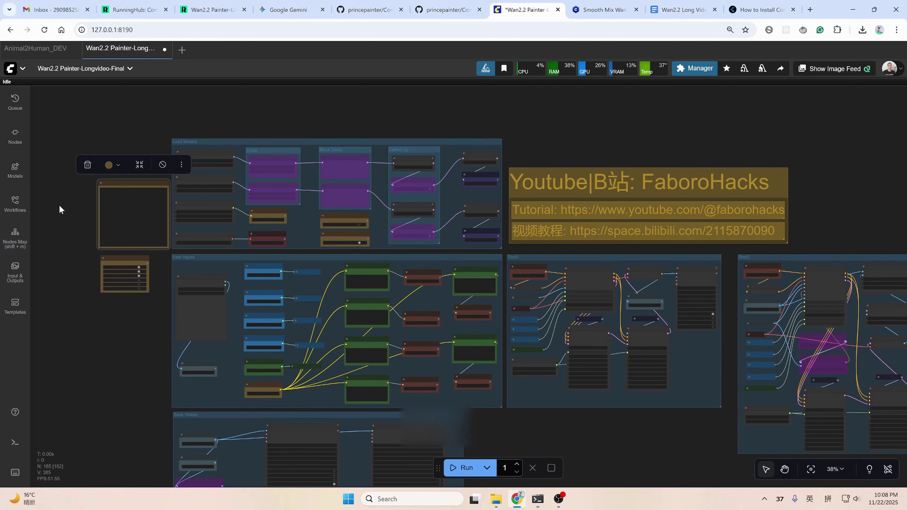
scroll(71, 206, "up", 9)
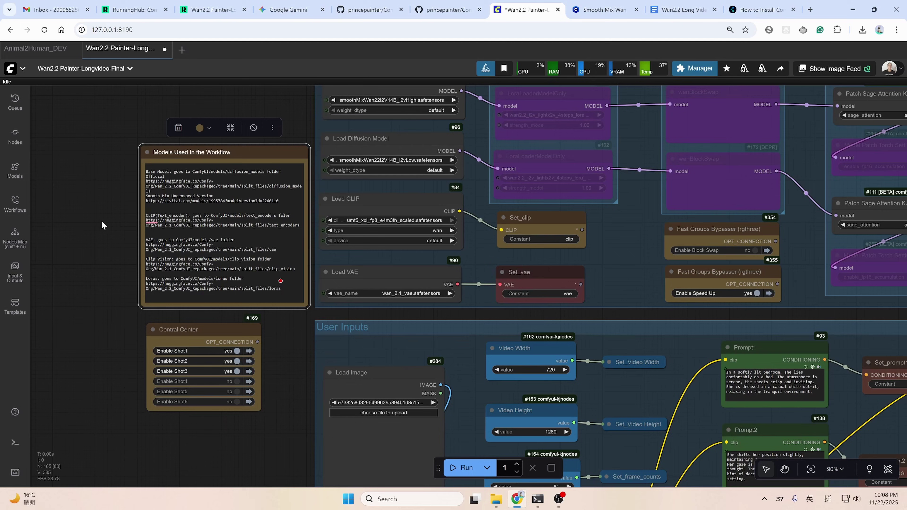
left_click_drag(101, 220, 92, 231)
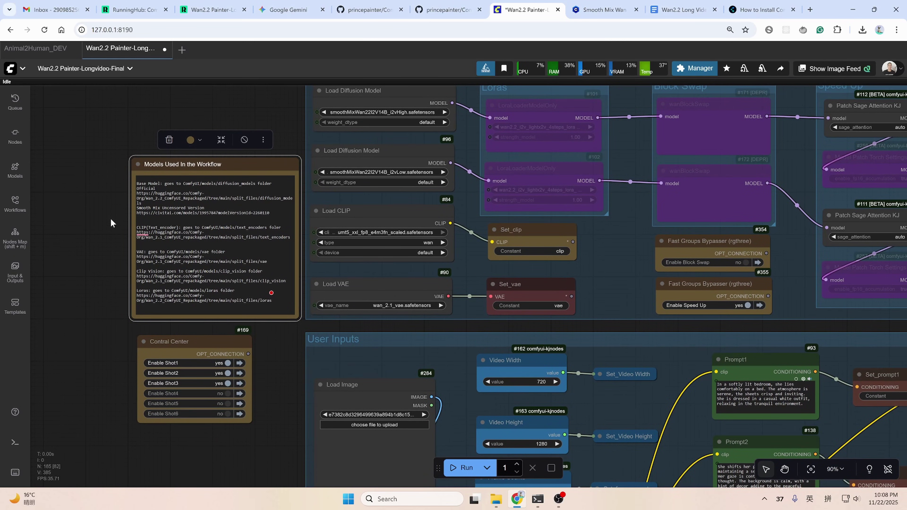
scroll(210, 214, "up", 5)
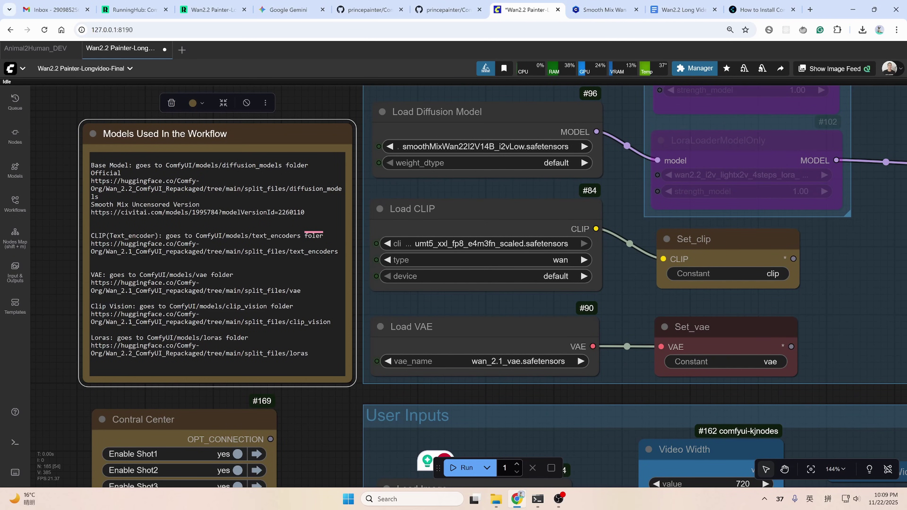
left_click_drag(165, 165, 282, 165)
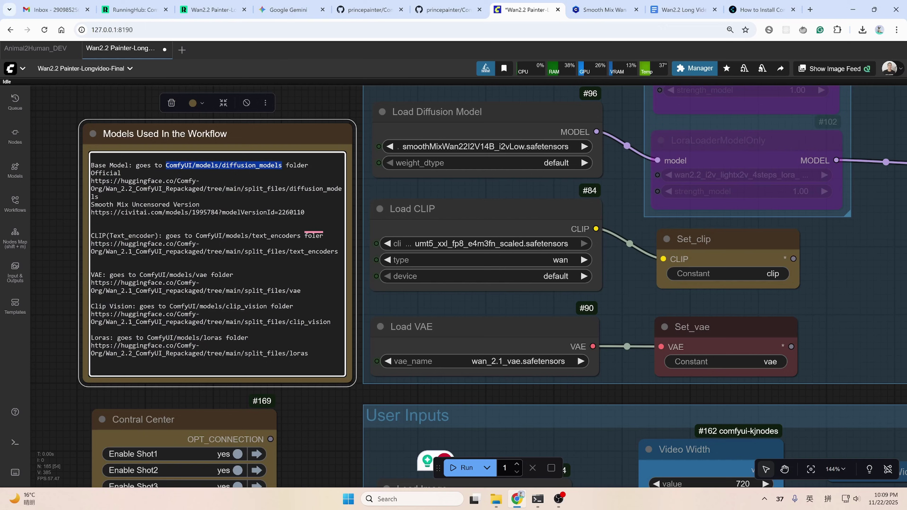
left_click_drag(98, 197, 91, 180)
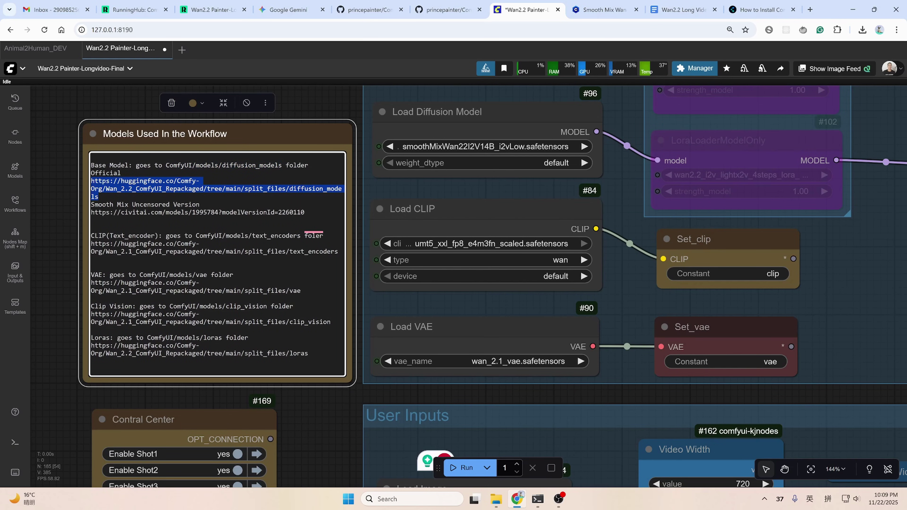
left_click(218, 236)
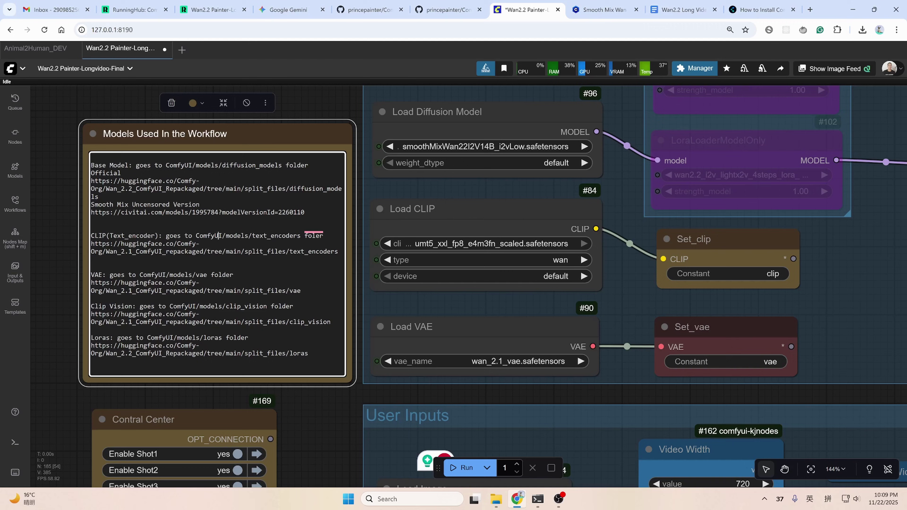
left_click(463, 146)
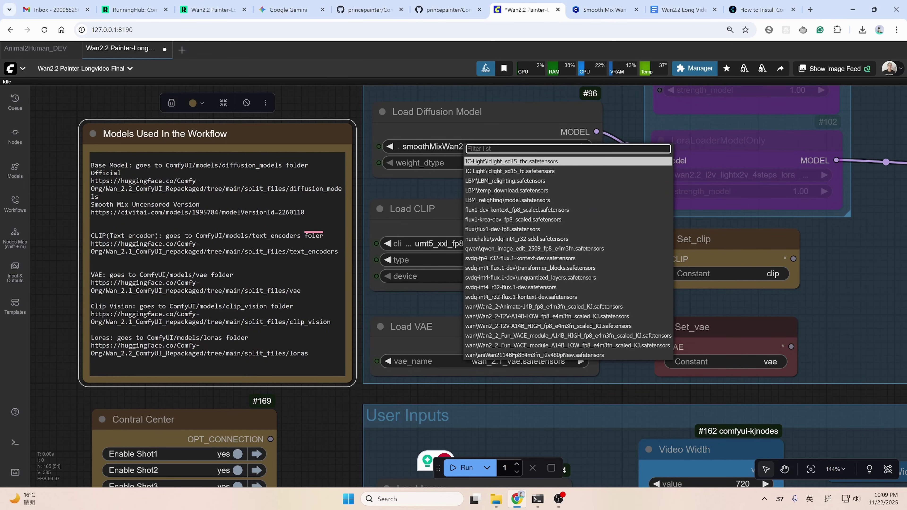
left_click(475, 113)
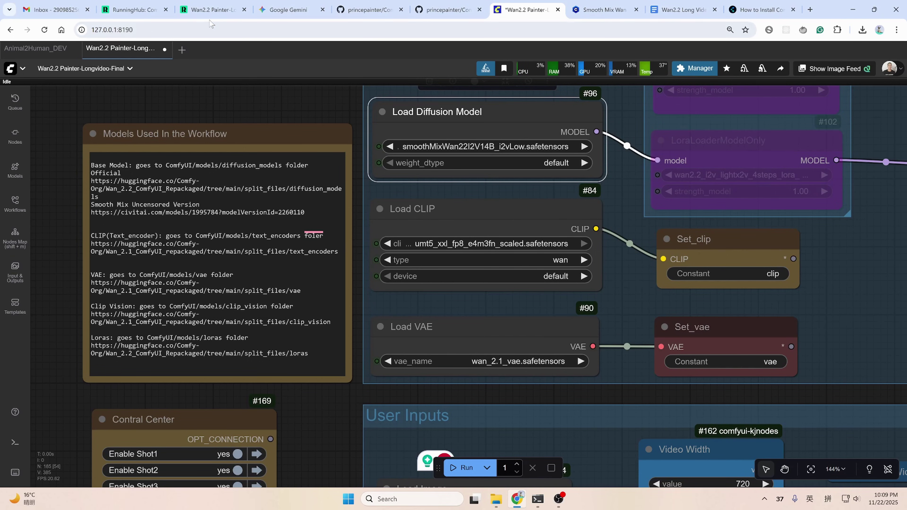
Pan across the cloud Wan2.2 Painter-Longvideo-DEV workflow on RunningHub, then return to local ComfyUI
left_click(210, 9)
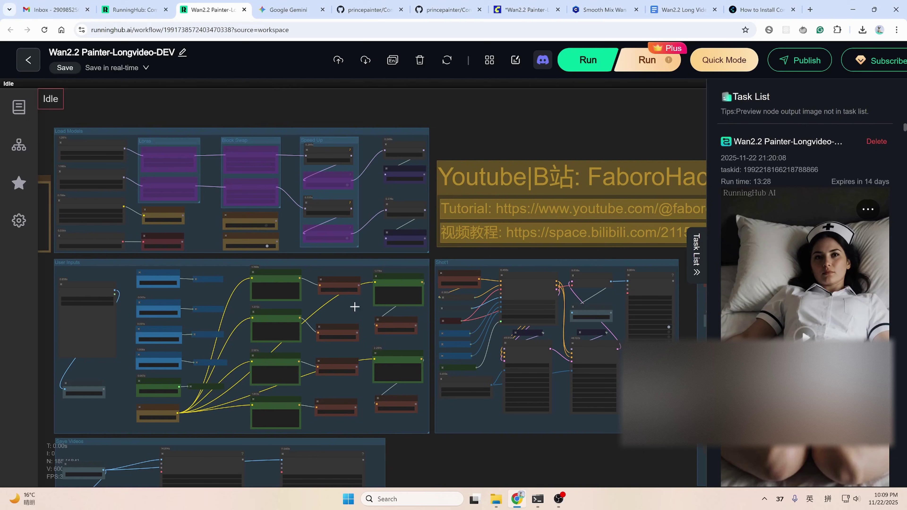
left_click_drag(408, 459, 442, 451)
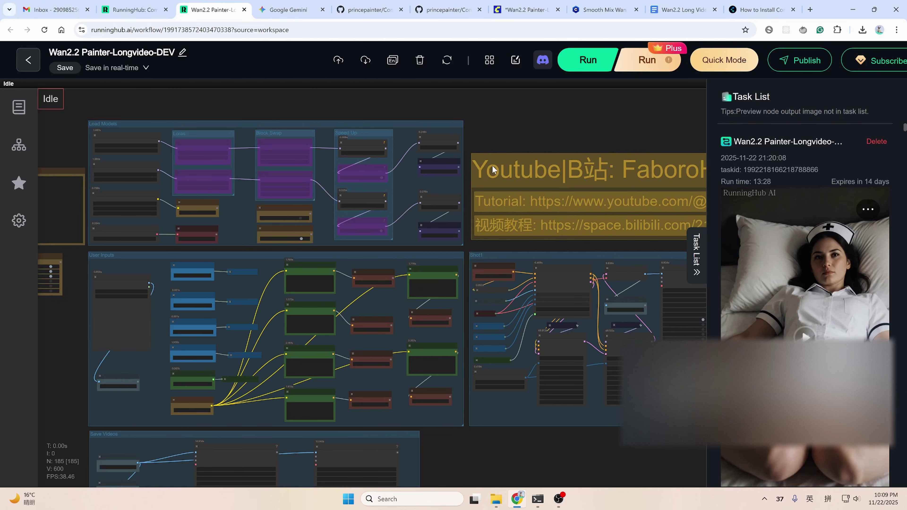
left_click(522, 11)
scroll(245, 325, "down", 3)
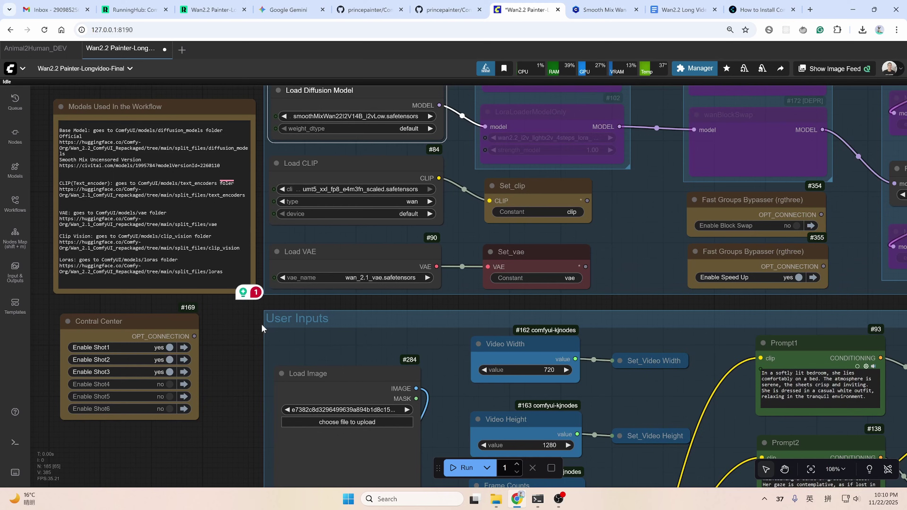
scroll(262, 324, "down", 5)
scroll(660, 265, "down", 2)
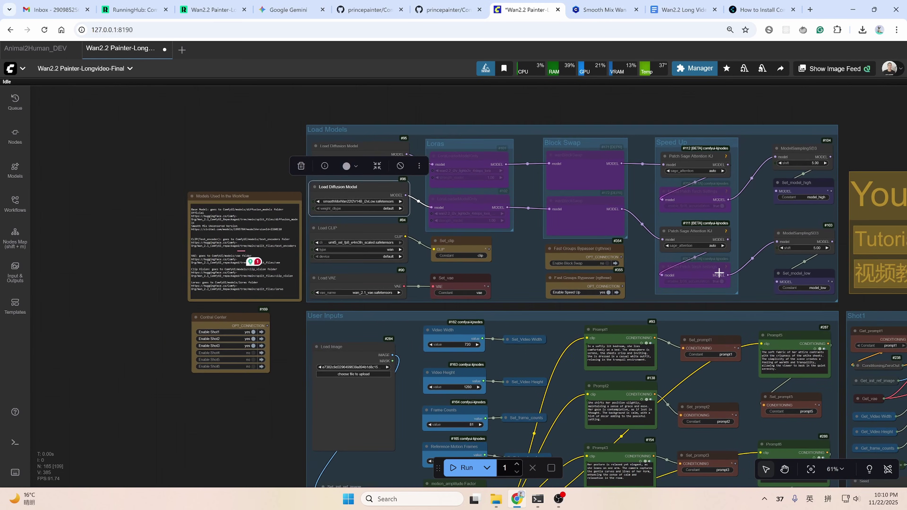
left_click_drag(828, 304, 362, 209)
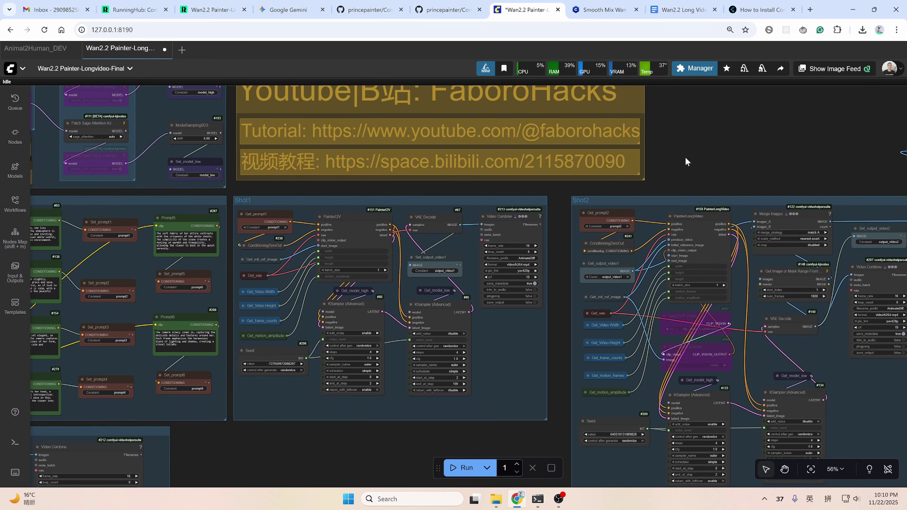
left_click_drag(684, 162, 503, 150)
scroll(565, 237, "up", 4)
scroll(566, 237, "up", 4)
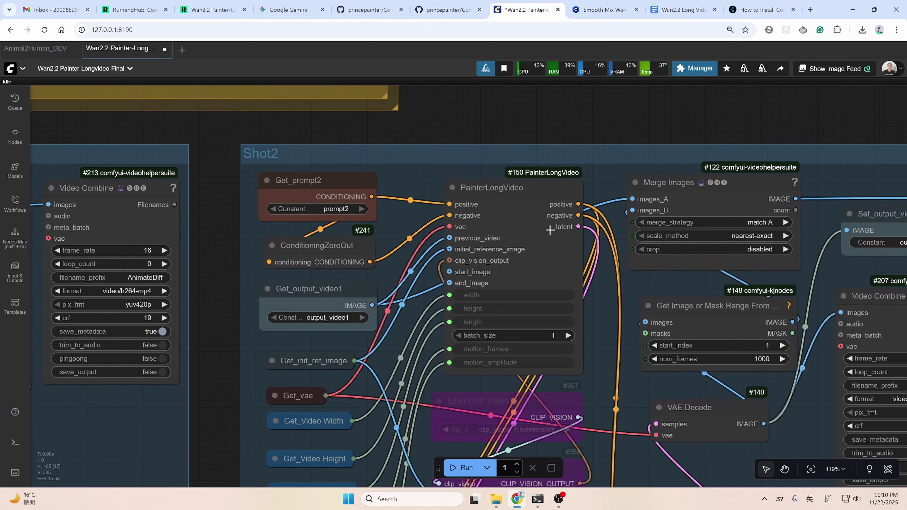
left_click(529, 215)
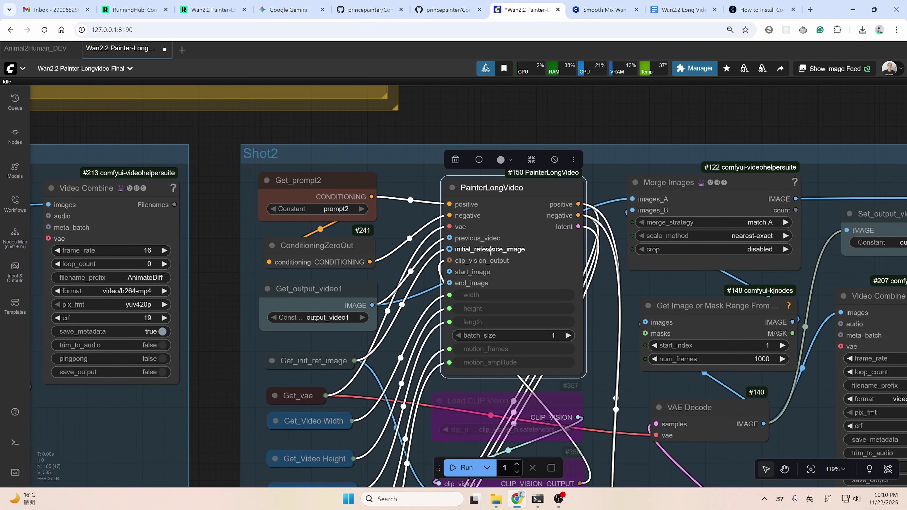
scroll(489, 250, "down", 6)
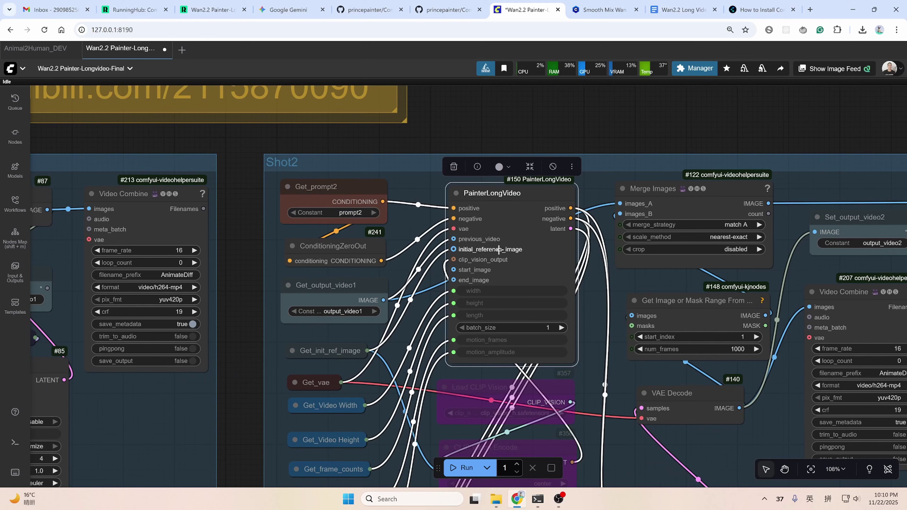
scroll(496, 250, "up", 4)
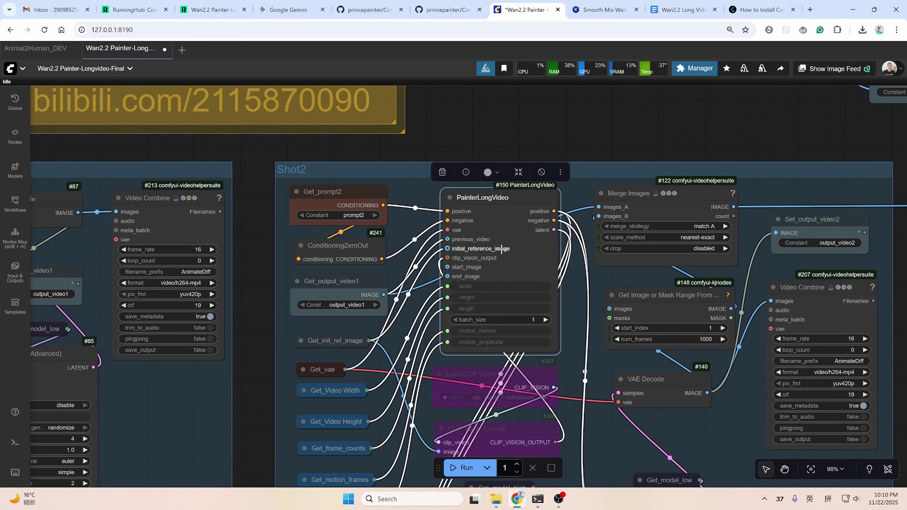
scroll(501, 249, "down", 12)
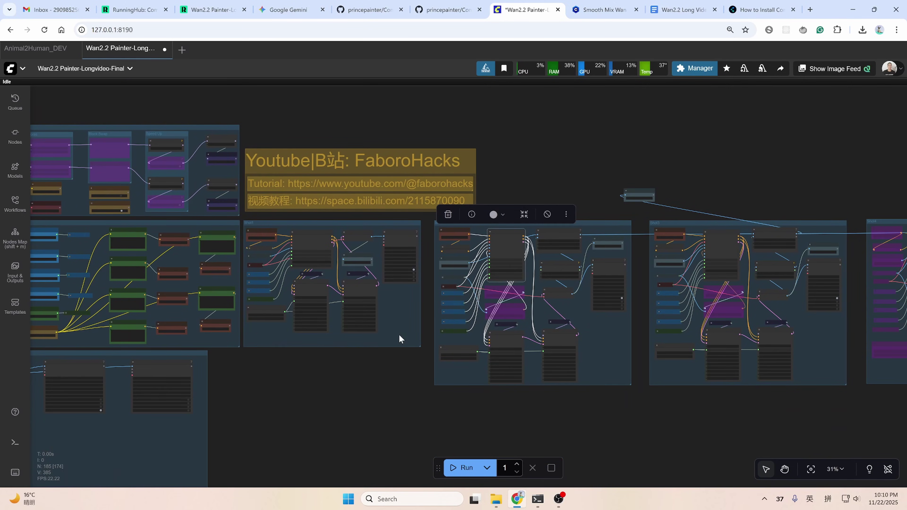
scroll(463, 363, "left", 4)
scroll(144, 229, "up", 6)
scroll(144, 226, "left", 2)
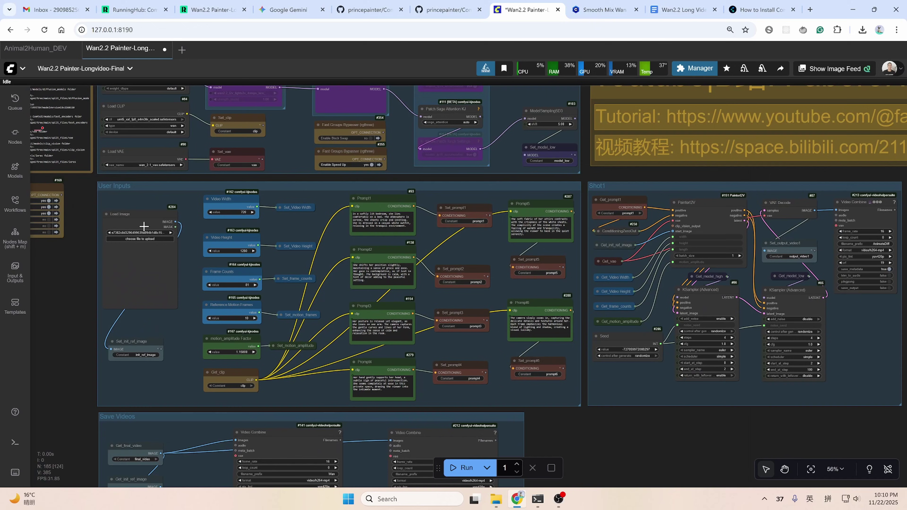
scroll(465, 200, "right", 8)
scroll(885, 317, "down", 3)
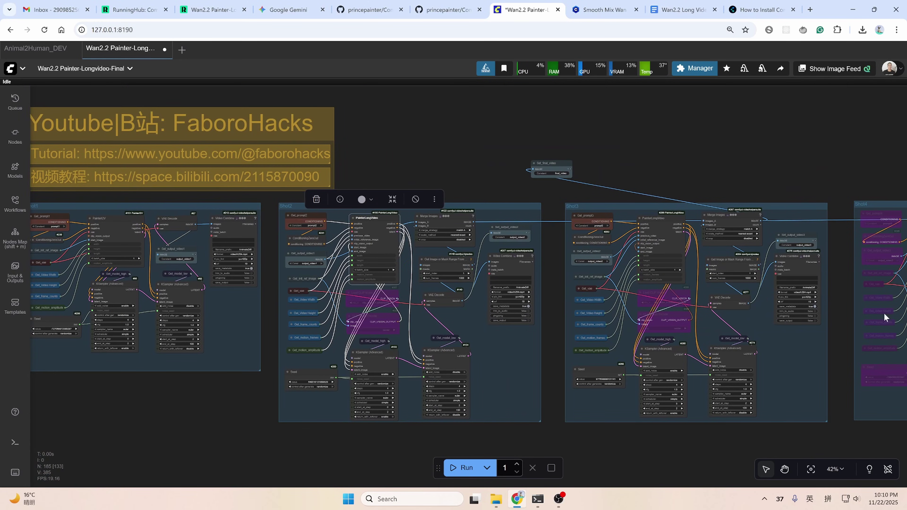
scroll(364, 241, "up", 8)
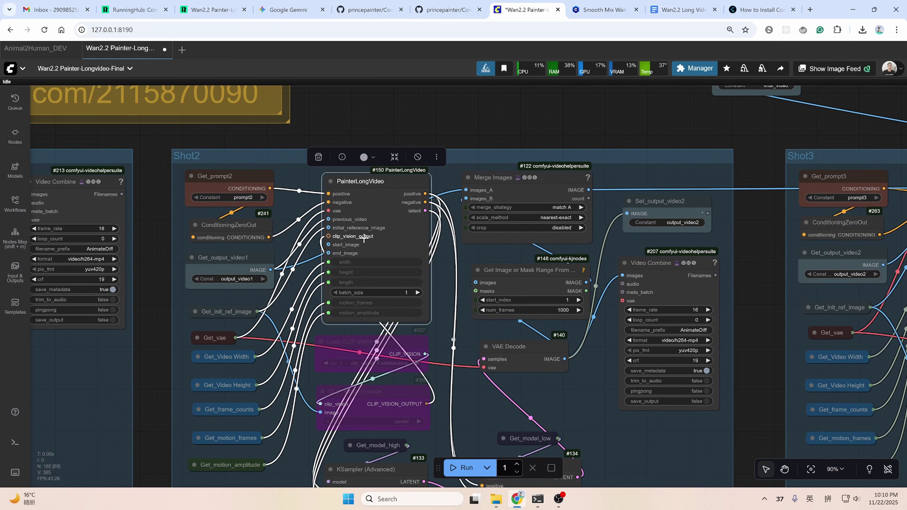
scroll(364, 240, "up", 1)
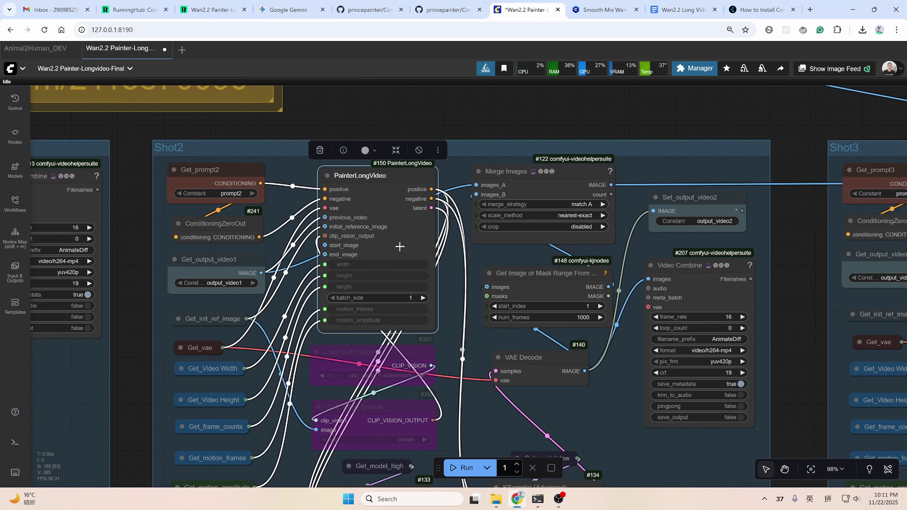
scroll(400, 246, "down", 7)
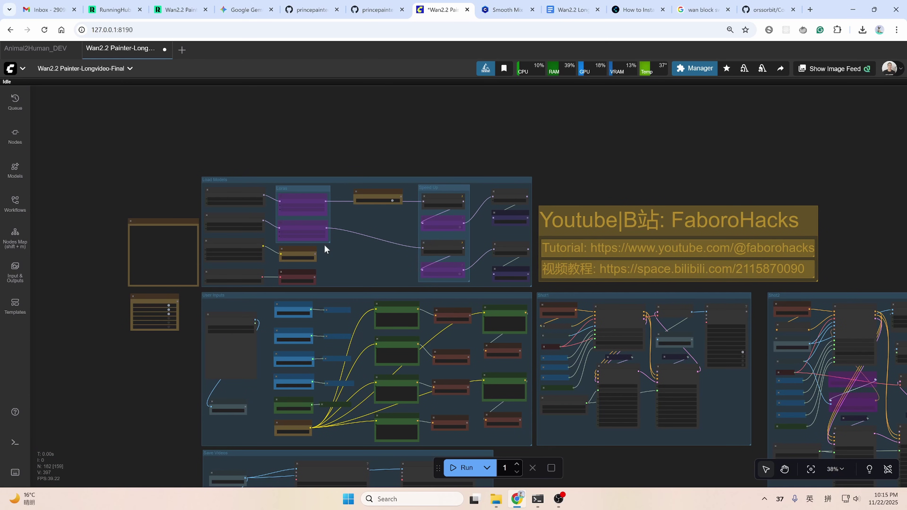
Turn on Enable Speed Up in the Fast Groups Bypasser to unbypass both Model Patch Torch Settings nodes
scroll(245, 205, "up", 5)
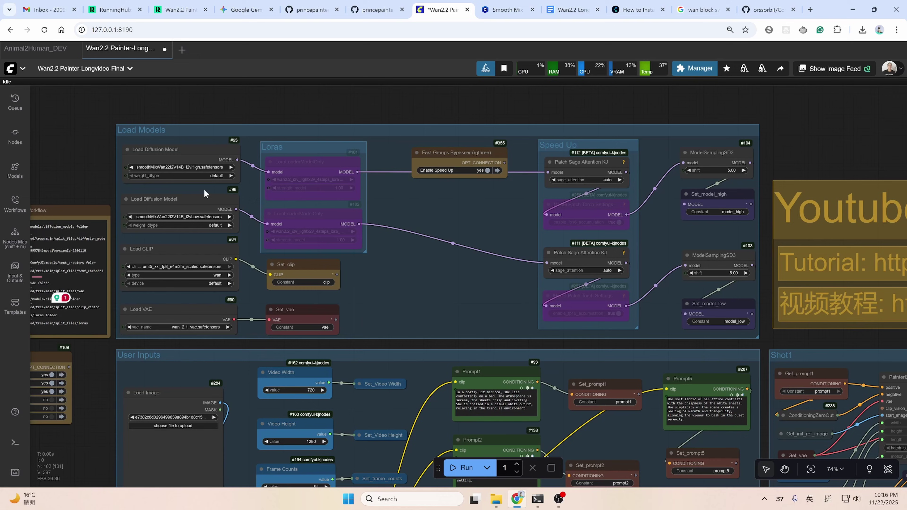
scroll(204, 193, "up", 2)
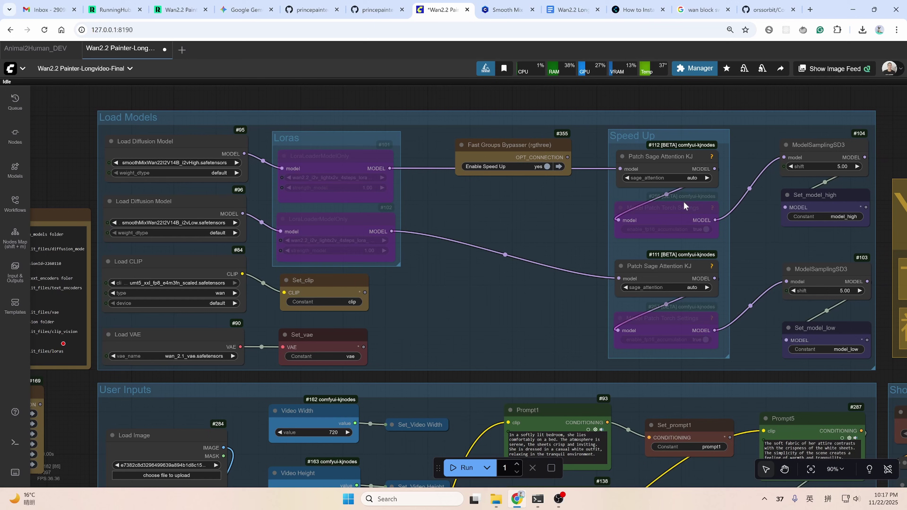
left_click(541, 170)
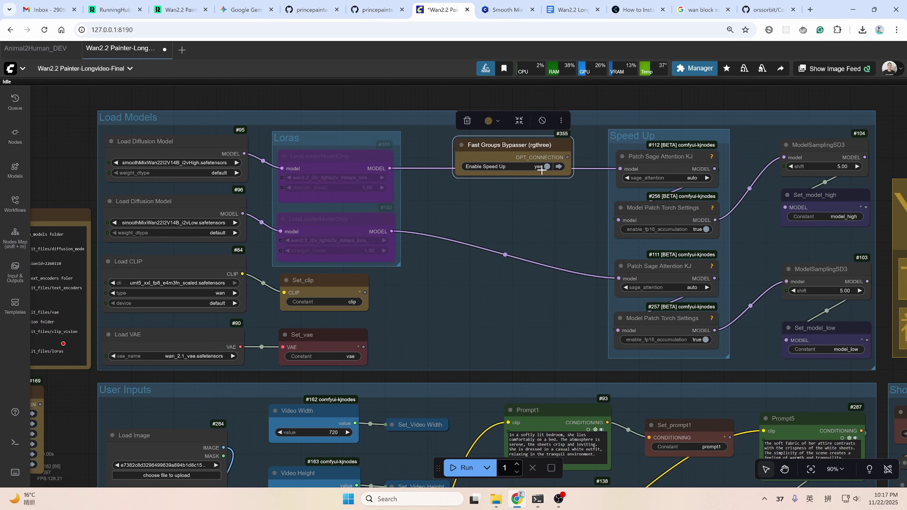
scroll(492, 284, "down", 1)
scroll(491, 285, "down", 3)
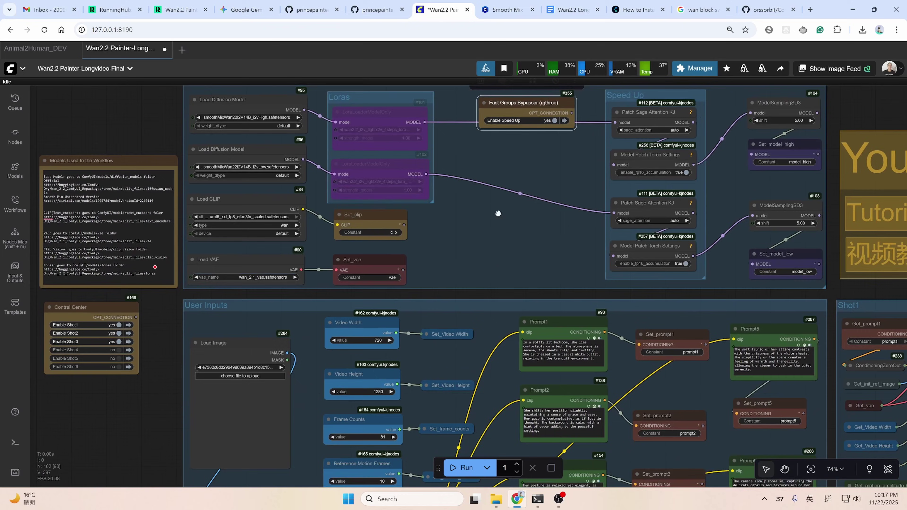
scroll(251, 299, "down", 1)
left_click_drag(262, 278, 264, 240)
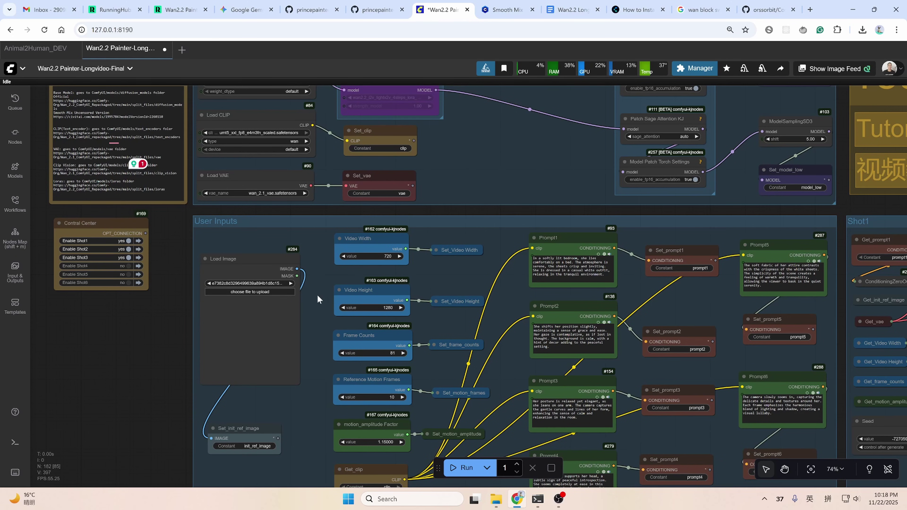
scroll(518, 348, "down", 2)
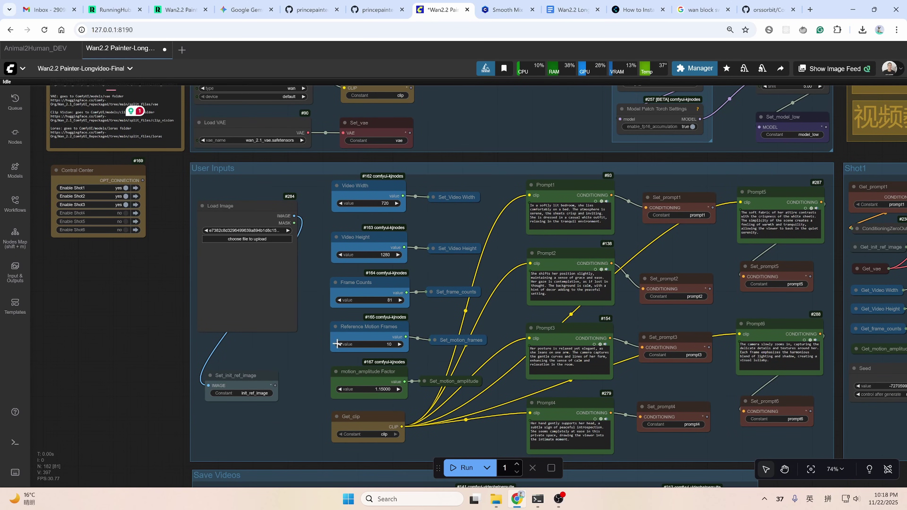
left_click(387, 334)
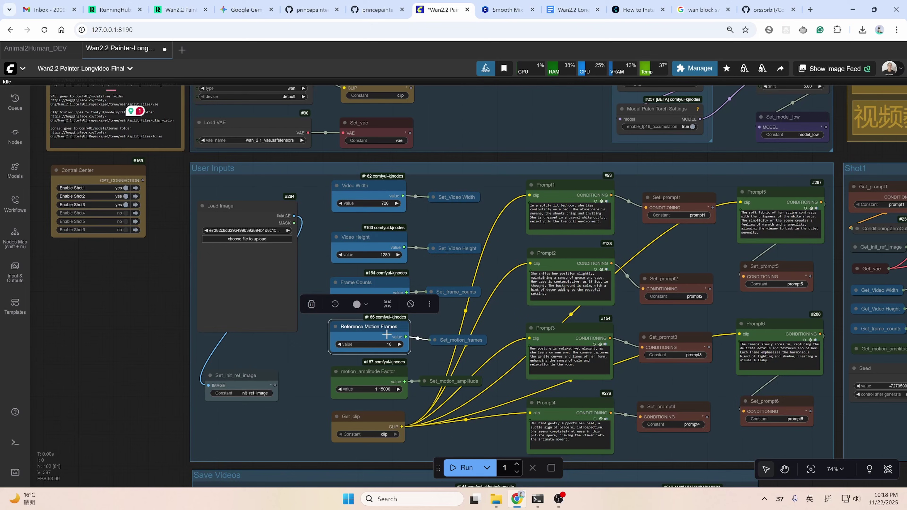
scroll(387, 334, "down", 5)
left_click_drag(707, 413, 527, 406)
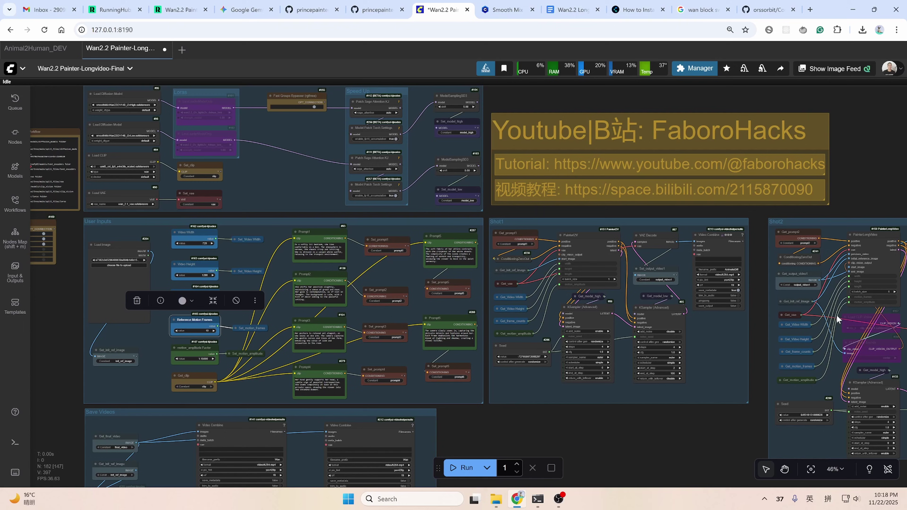
left_click(190, 354)
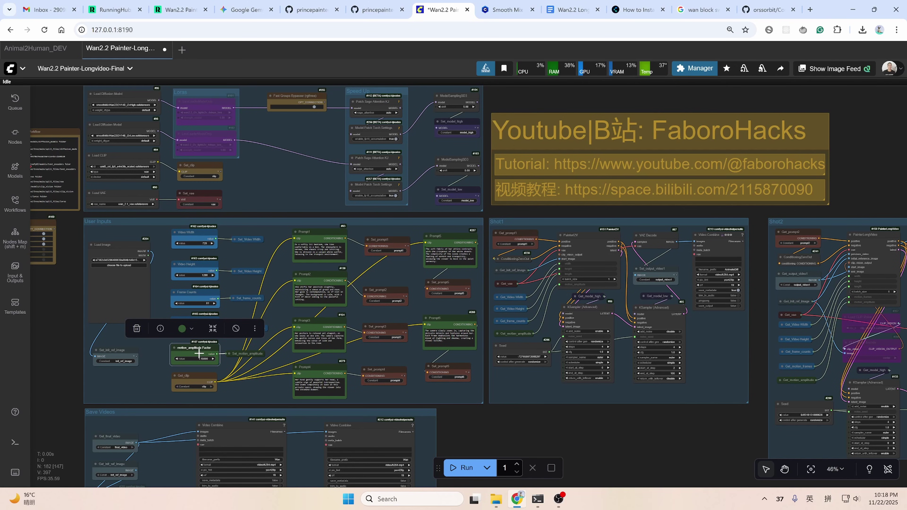
left_click(807, 381)
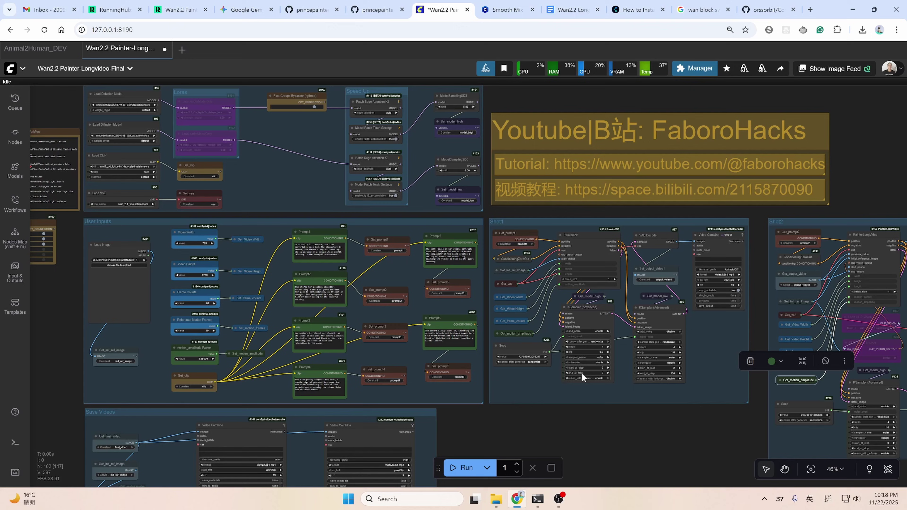
left_click(520, 333)
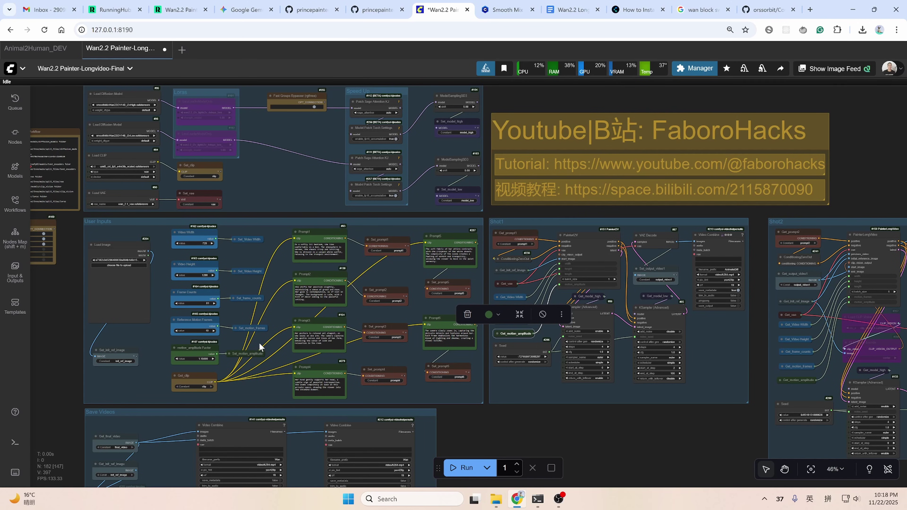
scroll(194, 339, "up", 6)
left_click(198, 323)
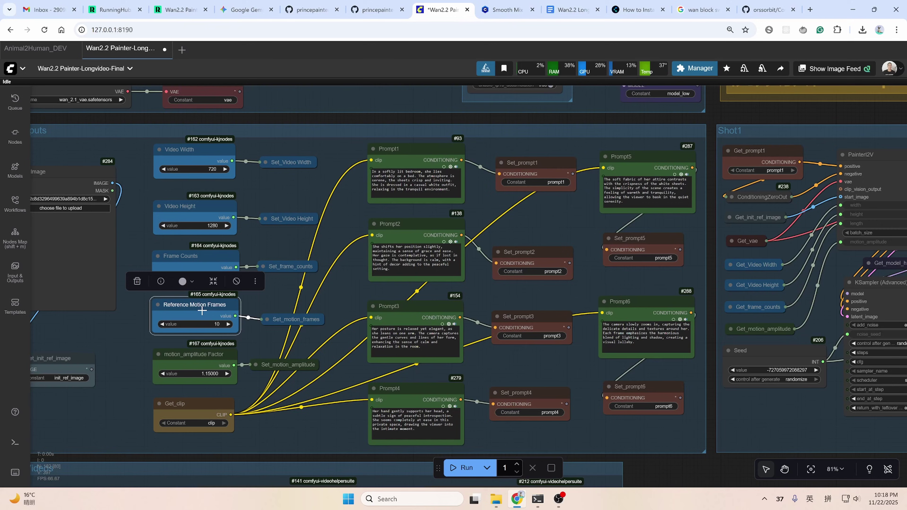
left_click(377, 10)
scroll(325, 343, "down", 15)
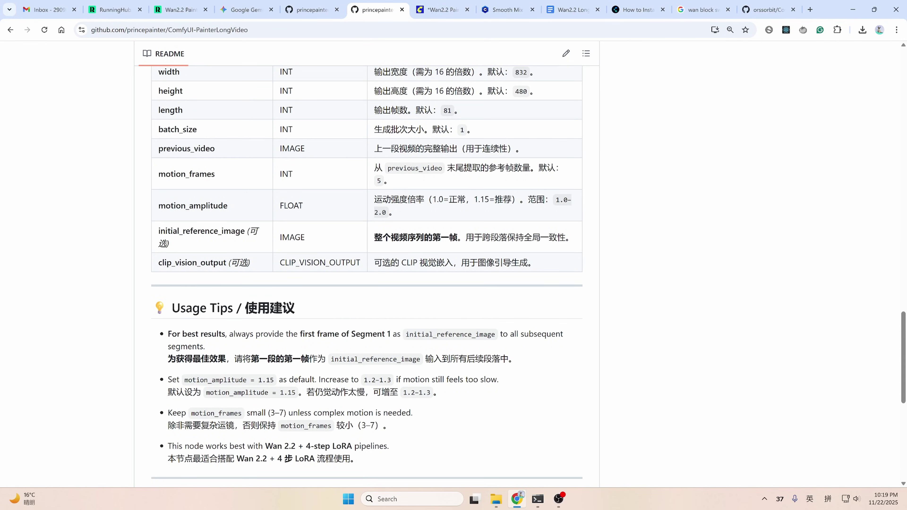
left_click_drag(168, 412, 410, 413)
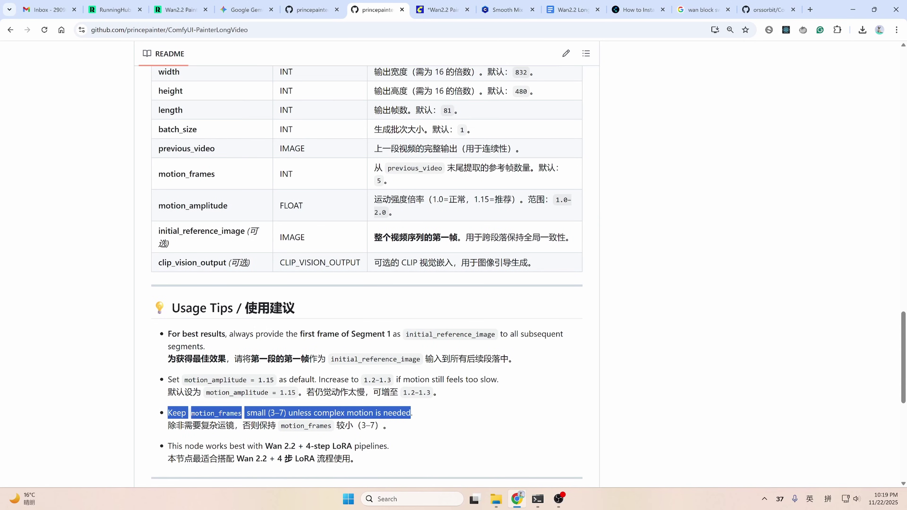
left_click(410, 412)
left_click_drag(168, 379, 274, 381)
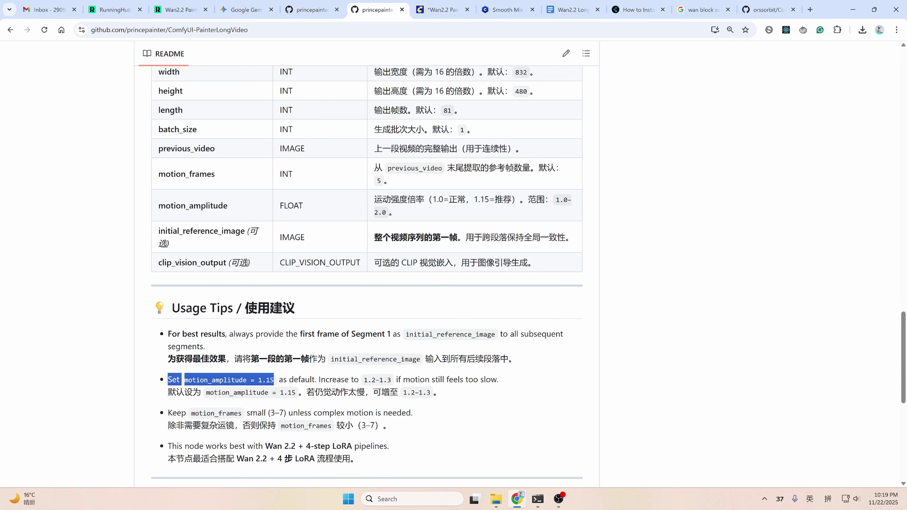
left_click_drag(316, 379, 380, 379)
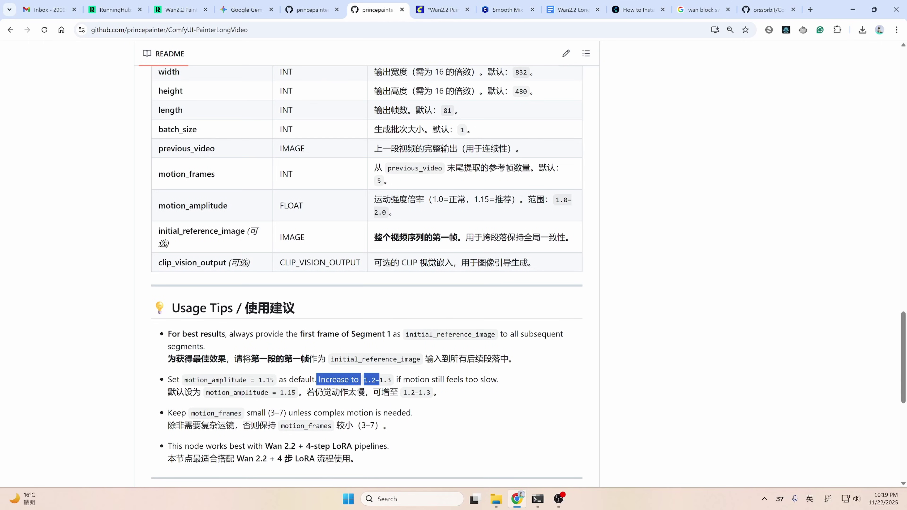
left_click_drag(380, 379, 497, 379)
key("ctrl+Tab")
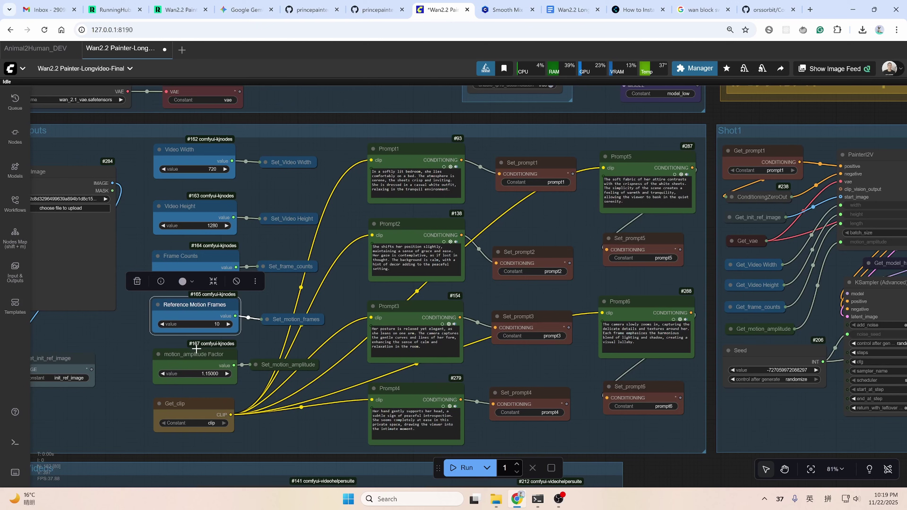
left_click(429, 165)
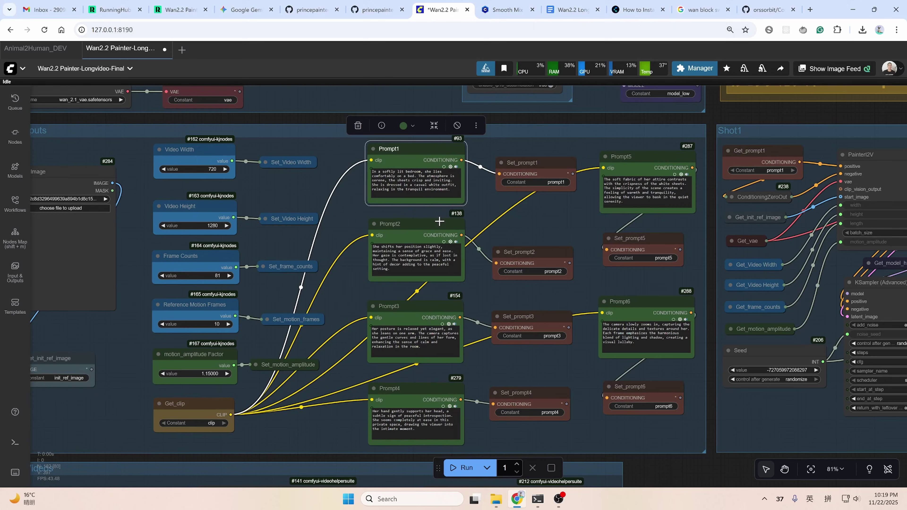
scroll(443, 225, "down", 1)
scroll(444, 227, "down", 2)
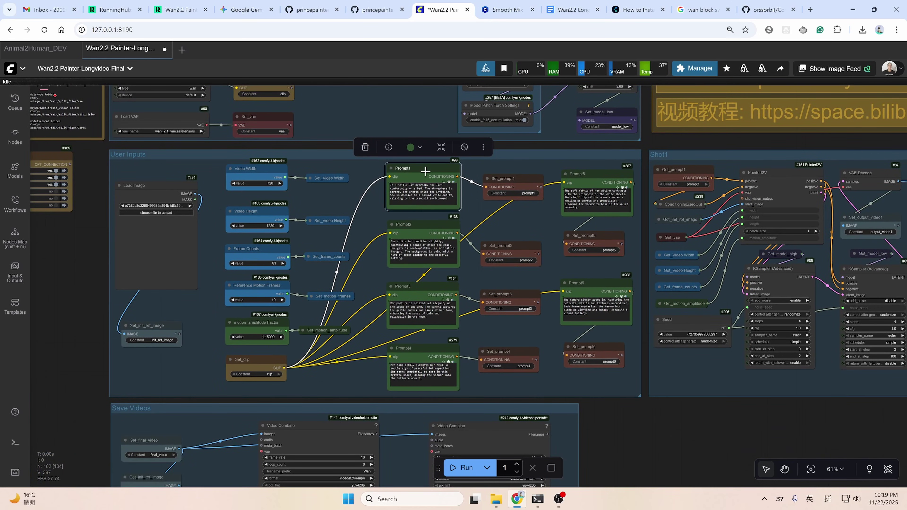
left_click_drag(636, 385, 593, 384)
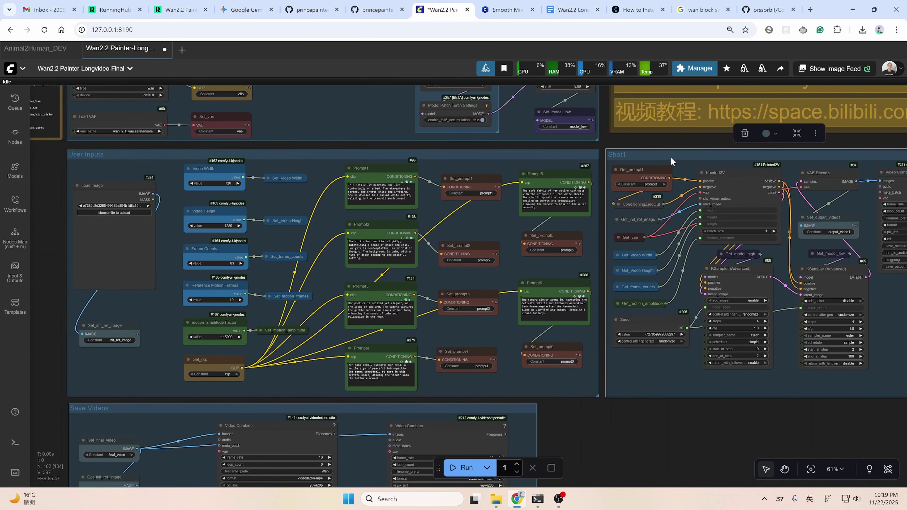
left_click(670, 162)
left_click(370, 232)
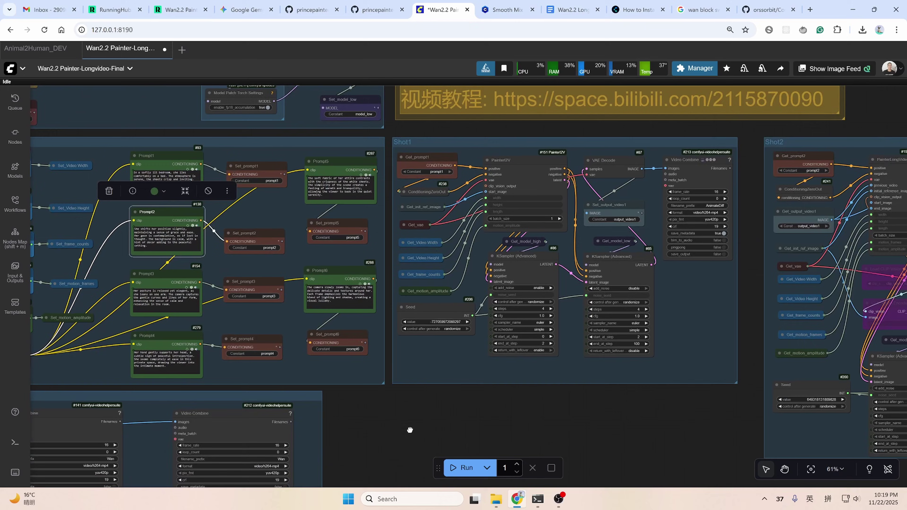
left_click_drag(628, 434, 436, 388)
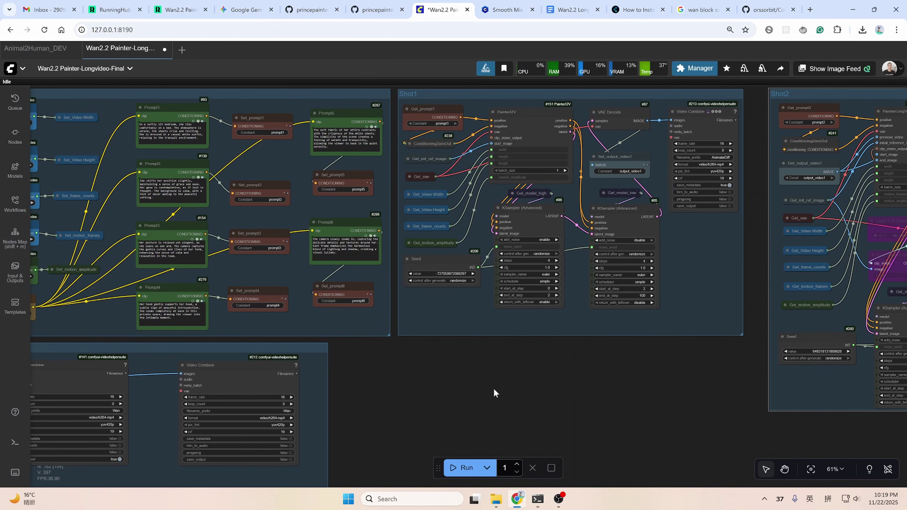
scroll(492, 391, "down", 14)
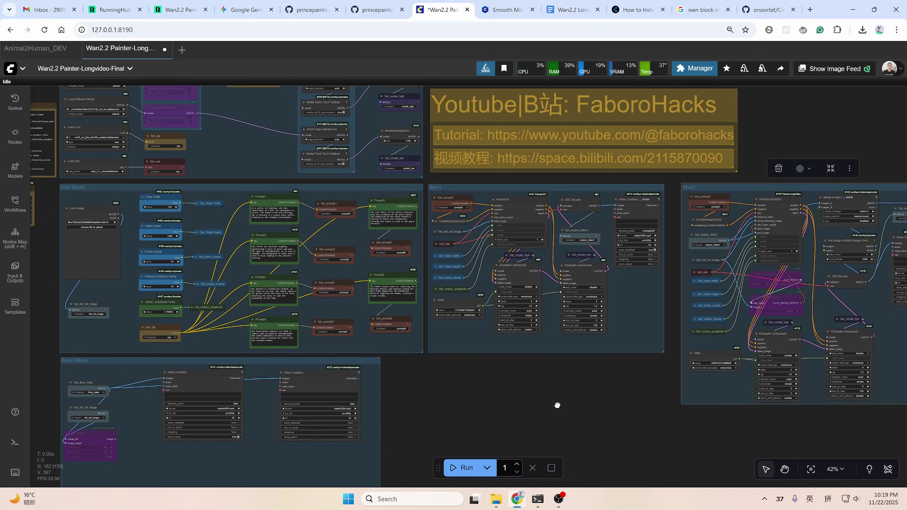
scroll(441, 318, "up", 13)
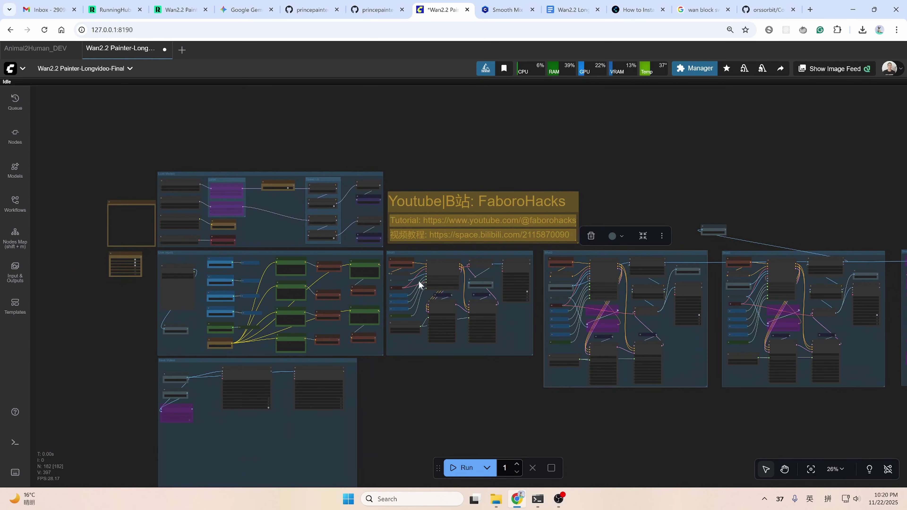
scroll(418, 280, "up", 1)
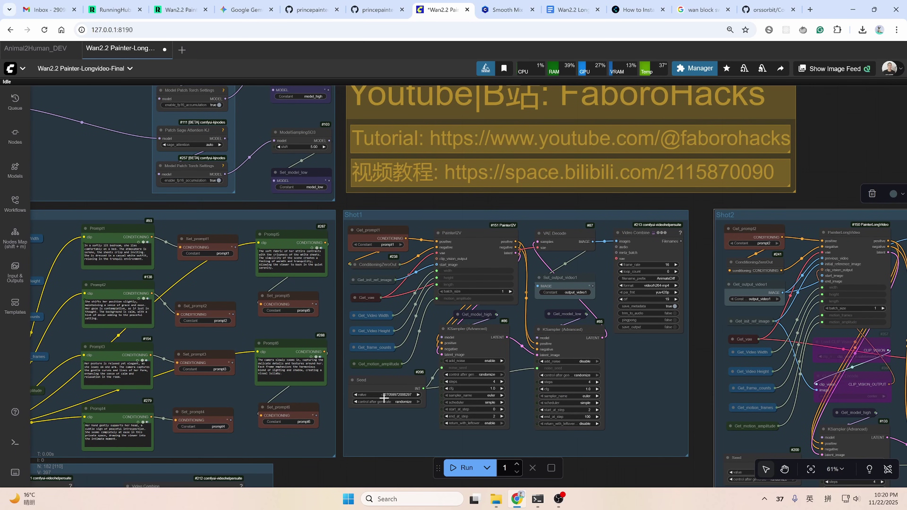
left_click_drag(404, 461, 502, 450)
scroll(299, 355, "down", 8)
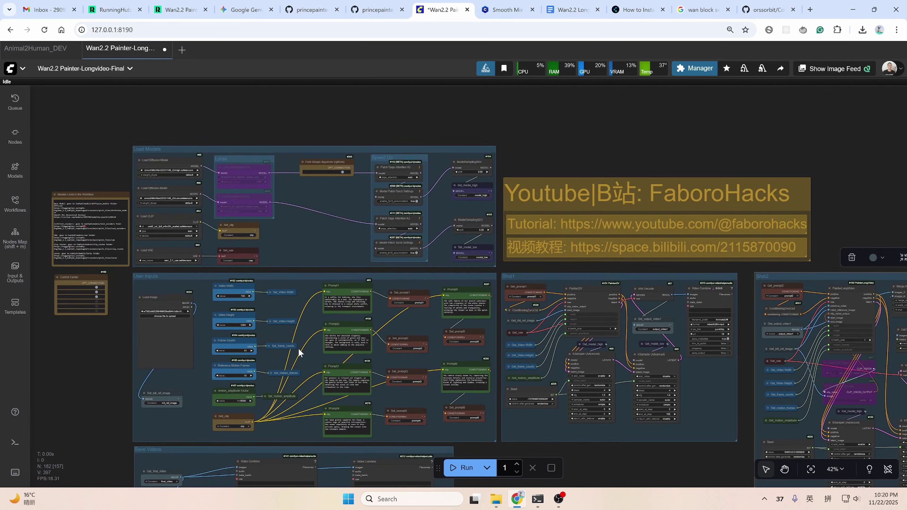
scroll(137, 316, "up", 7)
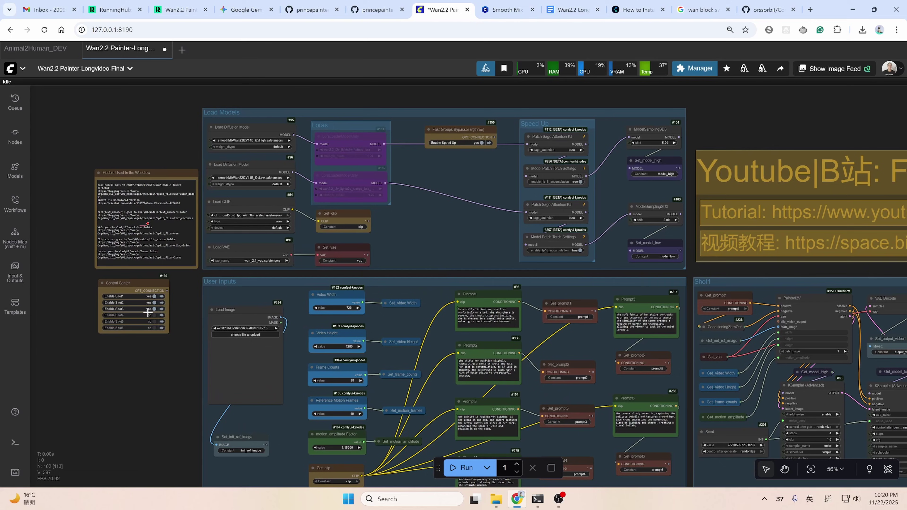
left_click(148, 311)
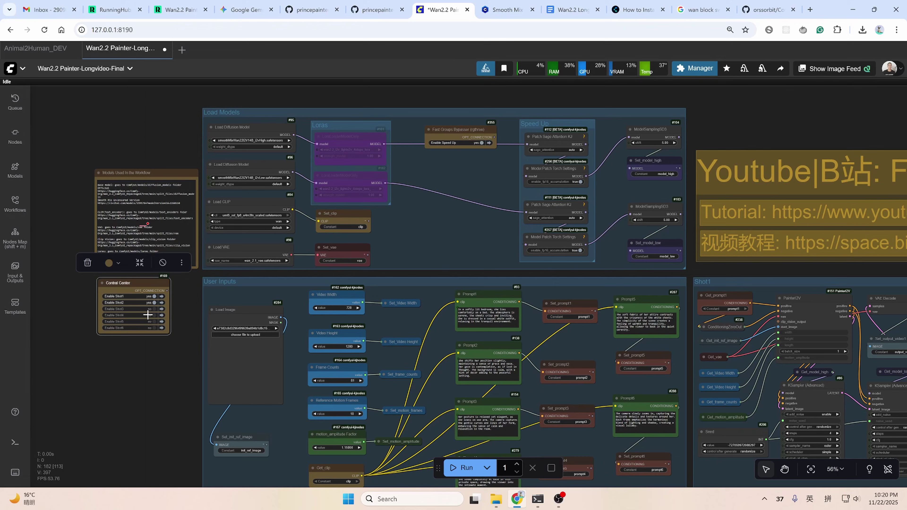
scroll(148, 315, "down", 3)
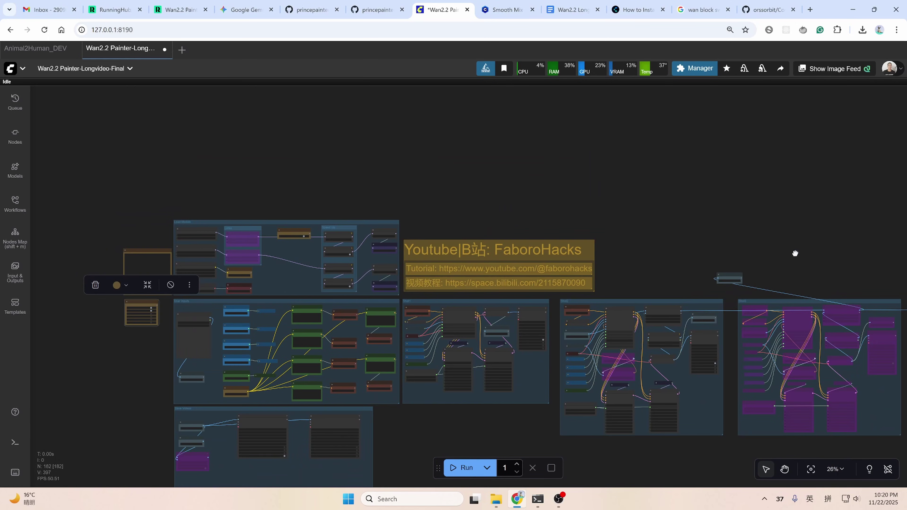
scroll(793, 253, "up", 3)
scroll(490, 294, "right", 2)
scroll(500, 257, "left", 2)
scroll(500, 257, "up", 1)
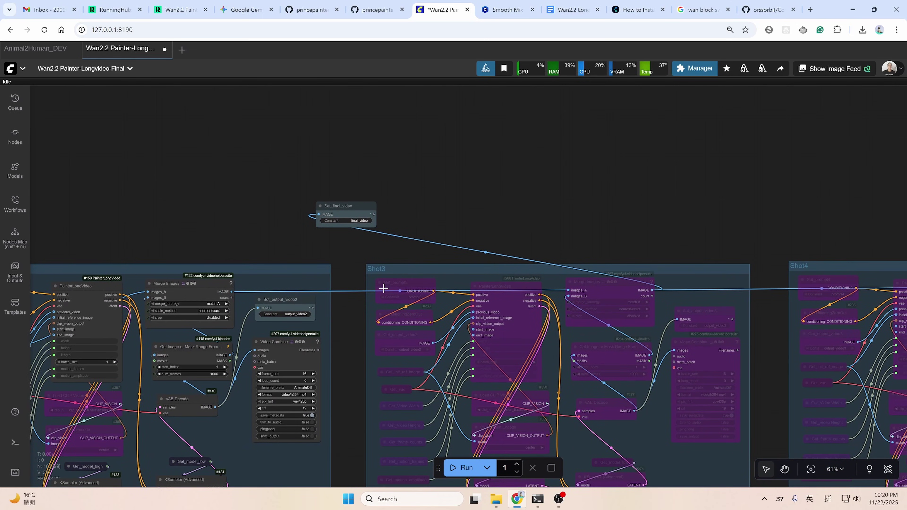
left_click_drag(233, 292, 319, 215)
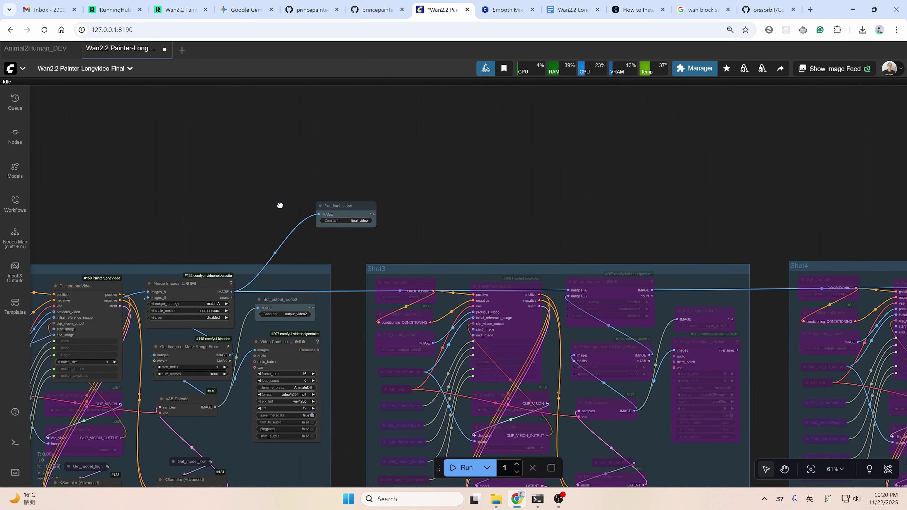
scroll(403, 175, "down", 3)
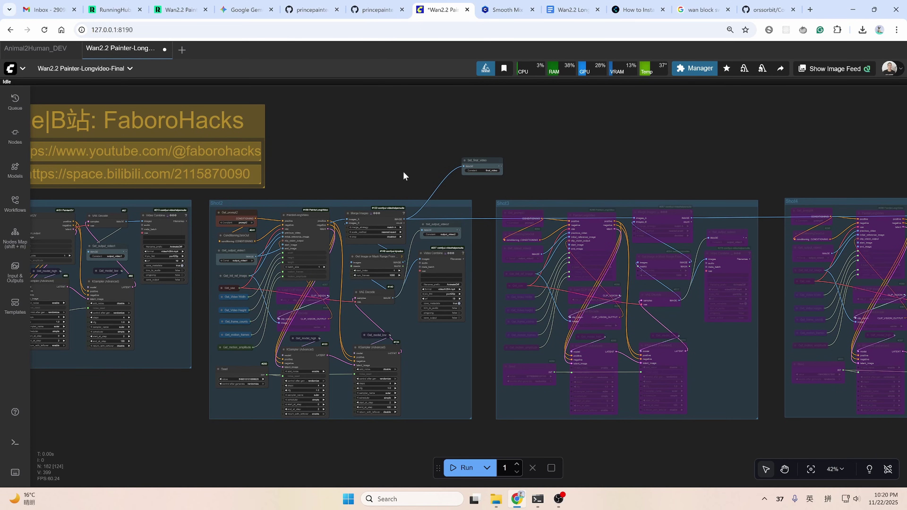
scroll(403, 173, "down", 2)
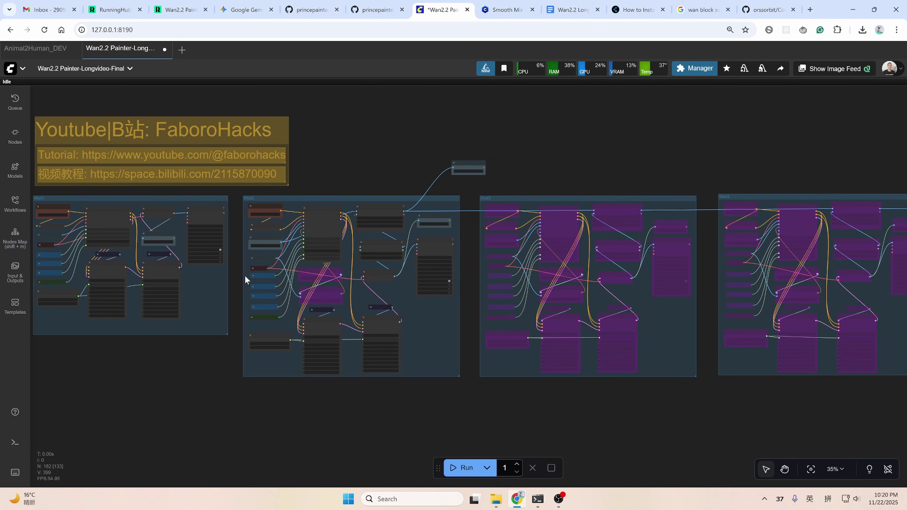
scroll(250, 278, "up", 5)
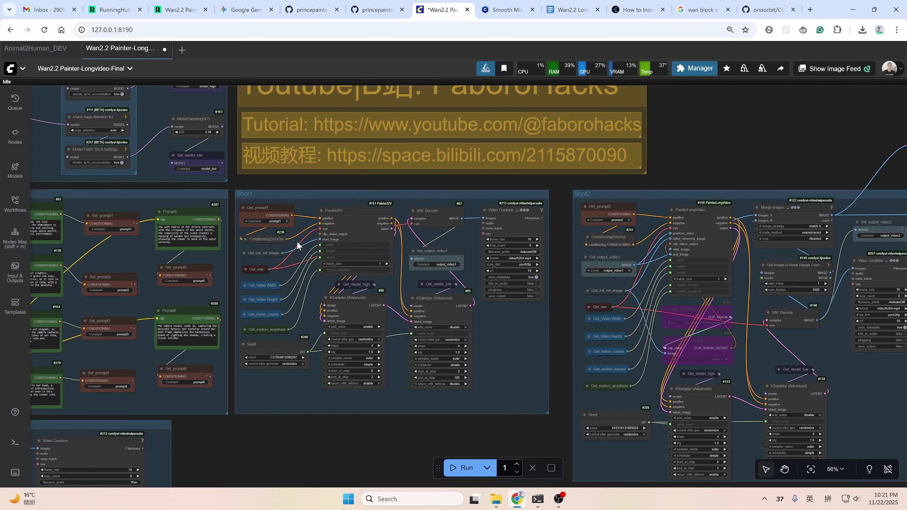
left_click(352, 223)
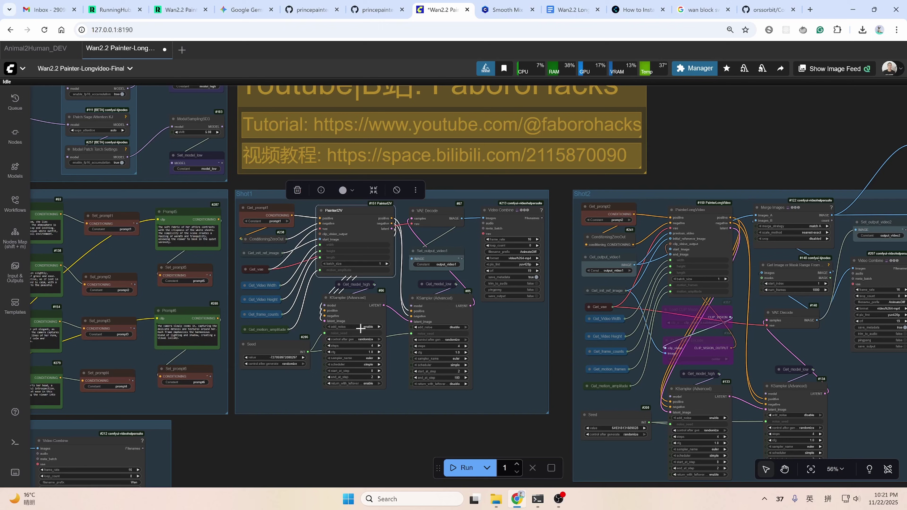
left_click_drag(290, 448, 504, 357)
scroll(370, 419, "down", 3)
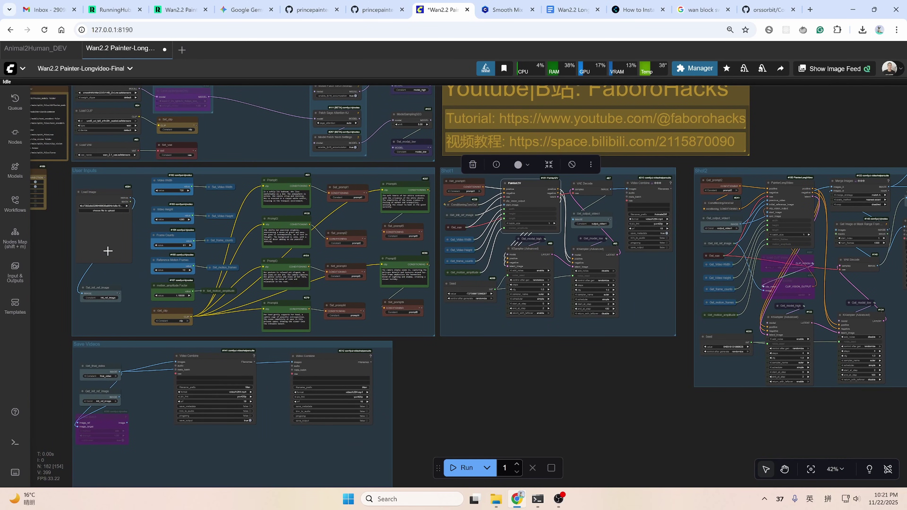
left_click(462, 214)
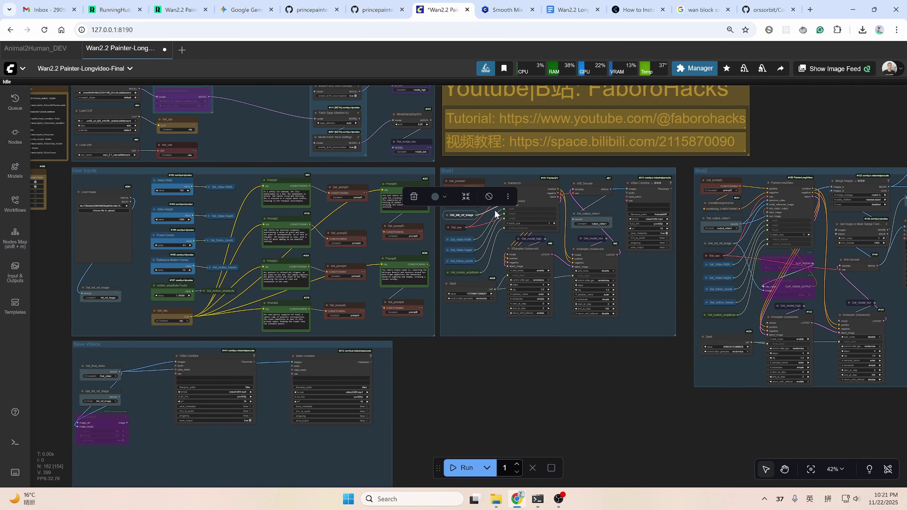
left_click(100, 296)
left_click(117, 238)
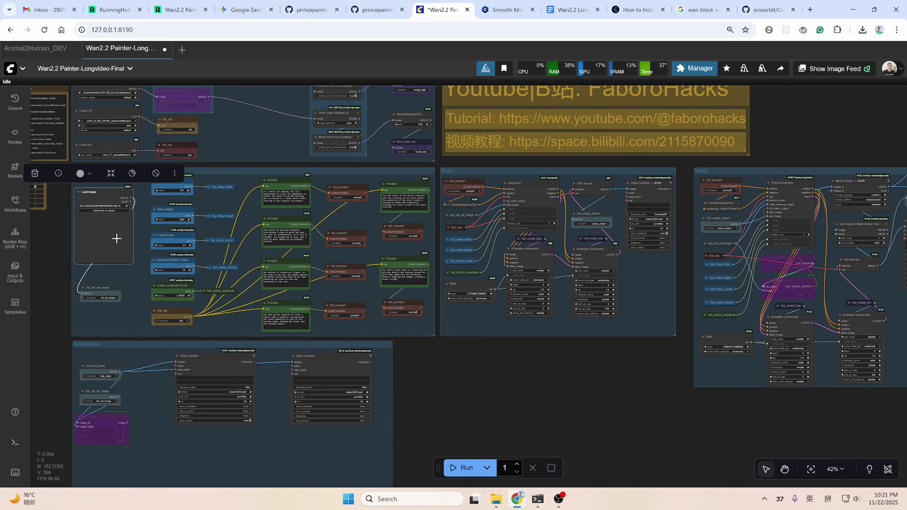
left_click_drag(563, 320, 415, 364)
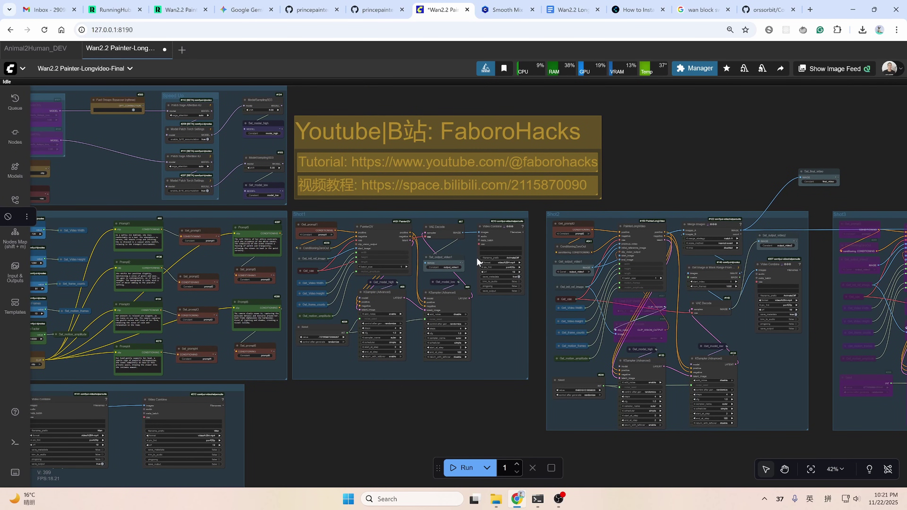
left_click_drag(383, 410, 285, 380)
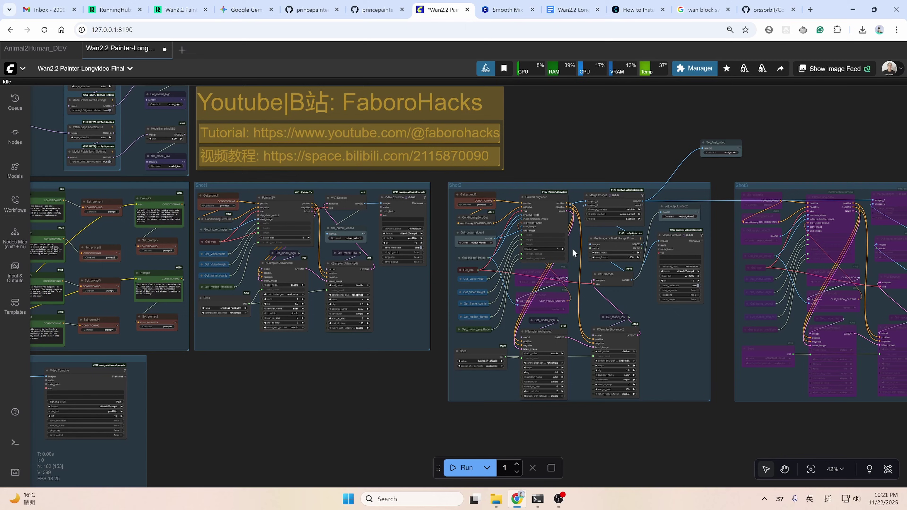
scroll(592, 279, "right", 4)
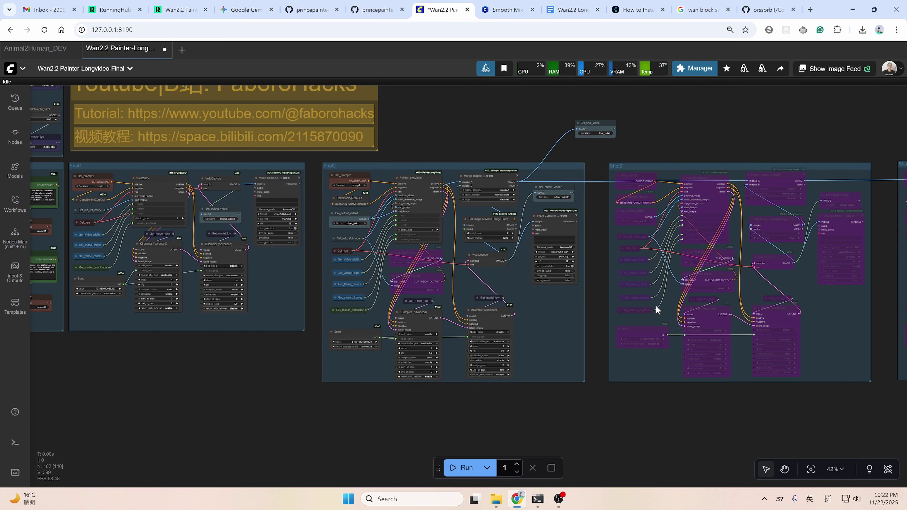
scroll(655, 310, "down", 5)
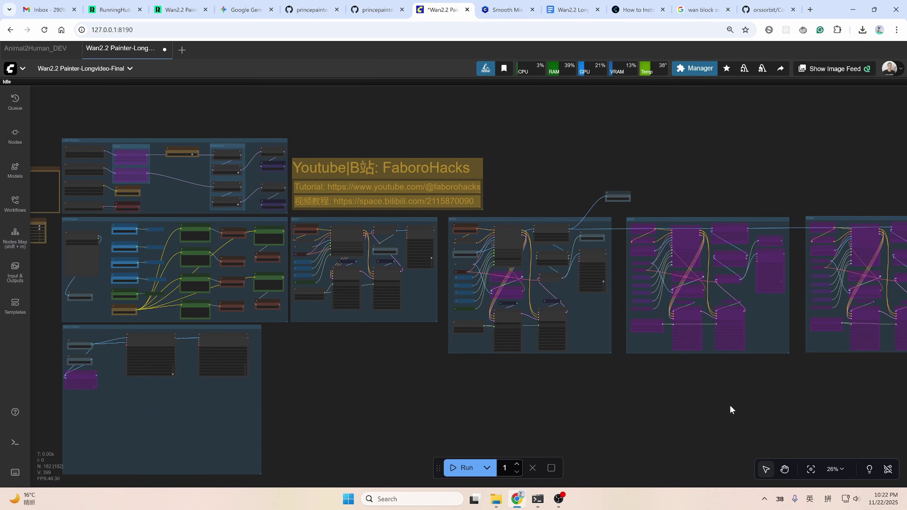
left_click_drag(749, 406, 684, 386)
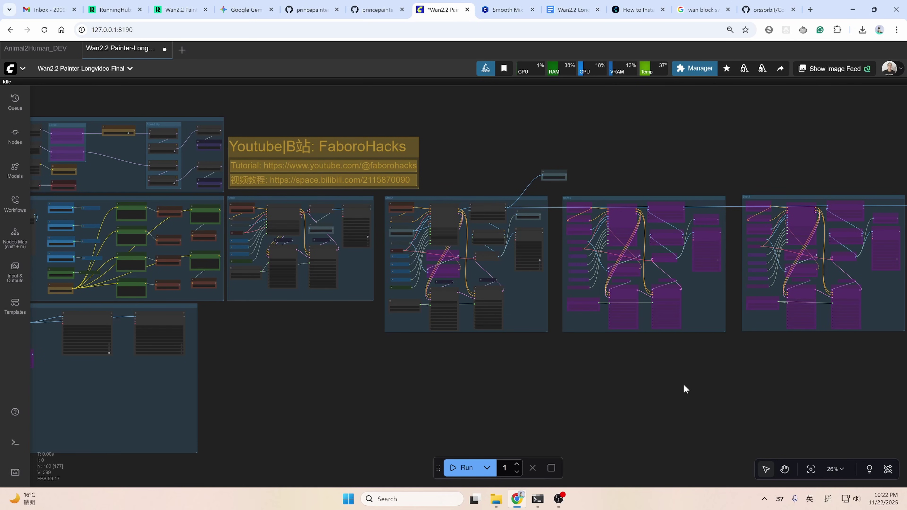
scroll(684, 385, "down", 4)
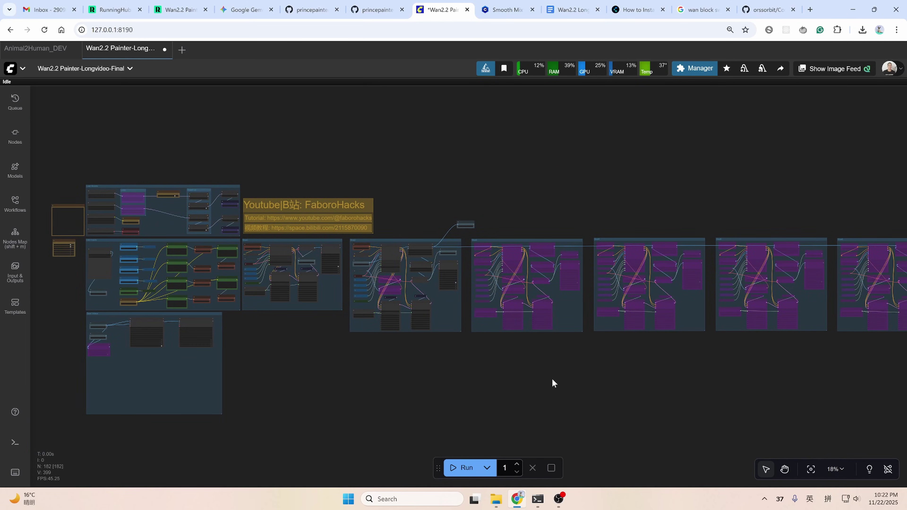
scroll(556, 381, "up", 4)
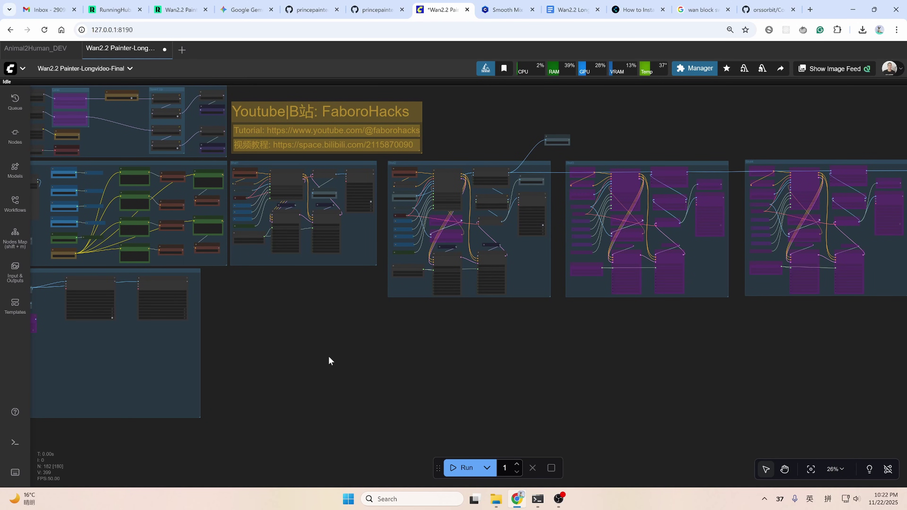
left_click_drag(328, 358, 489, 368)
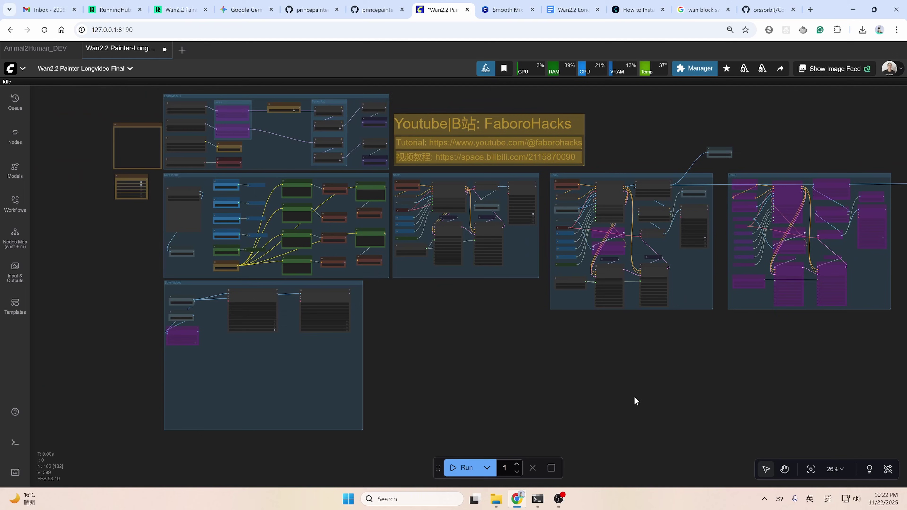
left_click_drag(634, 398, 351, 426)
scroll(383, 309, "up", 4)
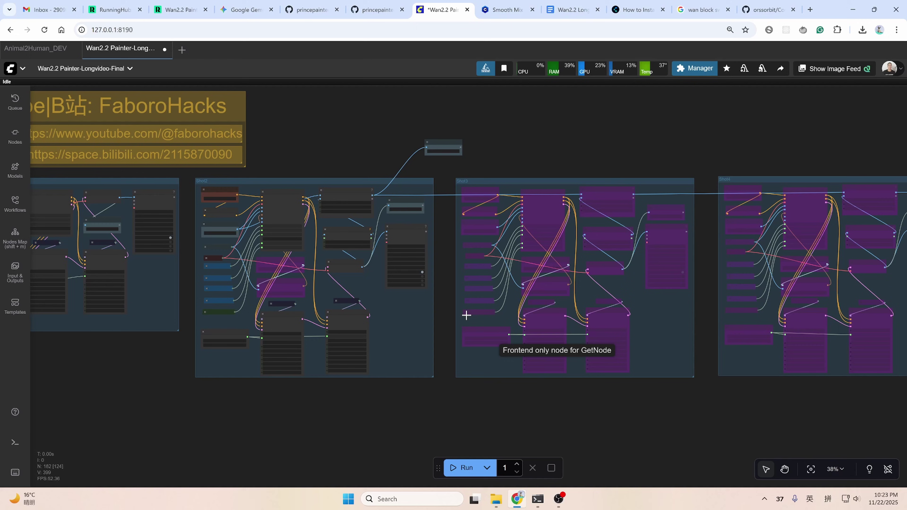
scroll(466, 315, "down", 3)
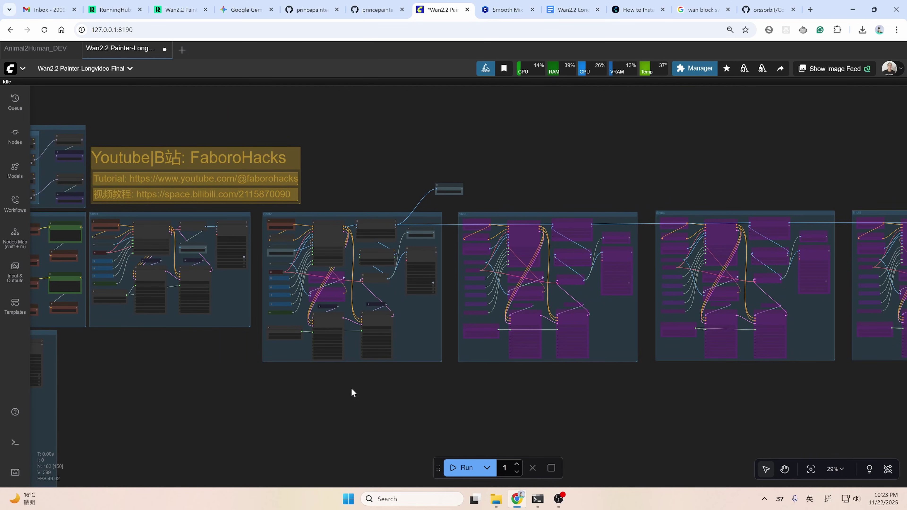
left_click_drag(351, 393, 655, 376)
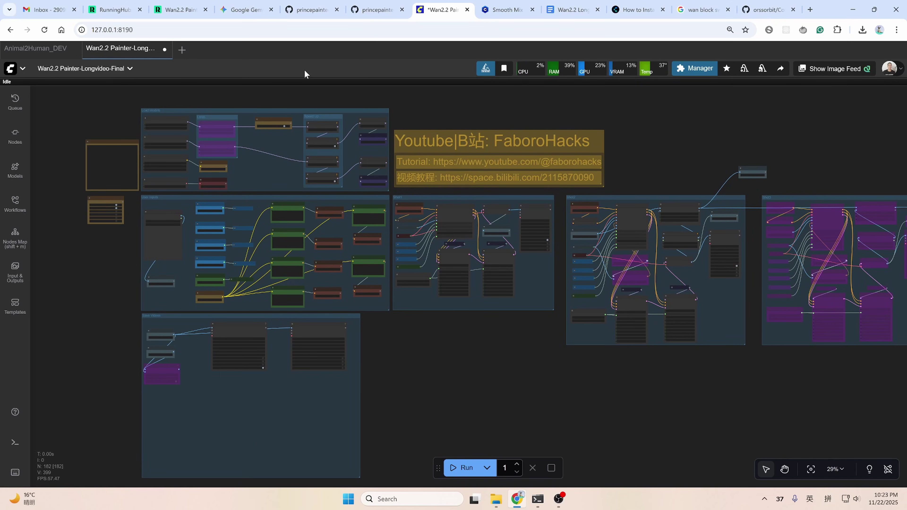
scroll(686, 362, "right", 10)
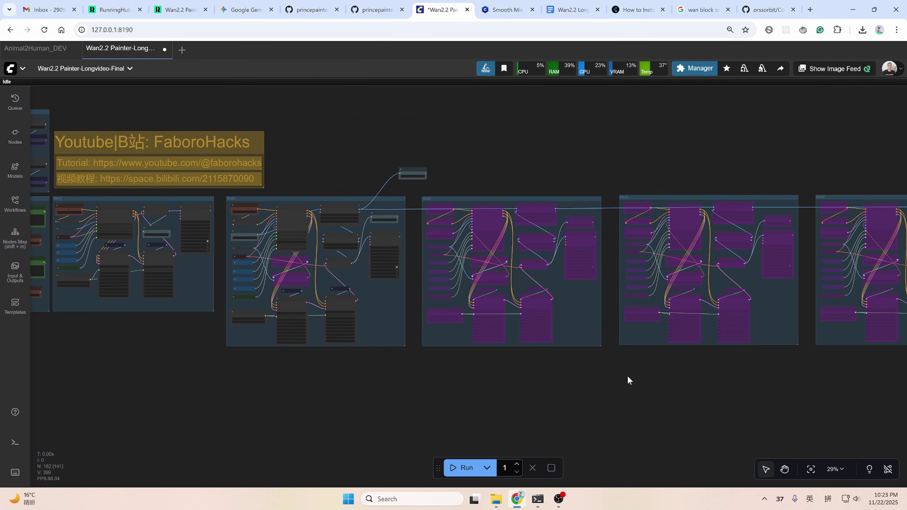
scroll(571, 378, "right", 2)
scroll(487, 251, "down", 3)
scroll(464, 304, "right", 3)
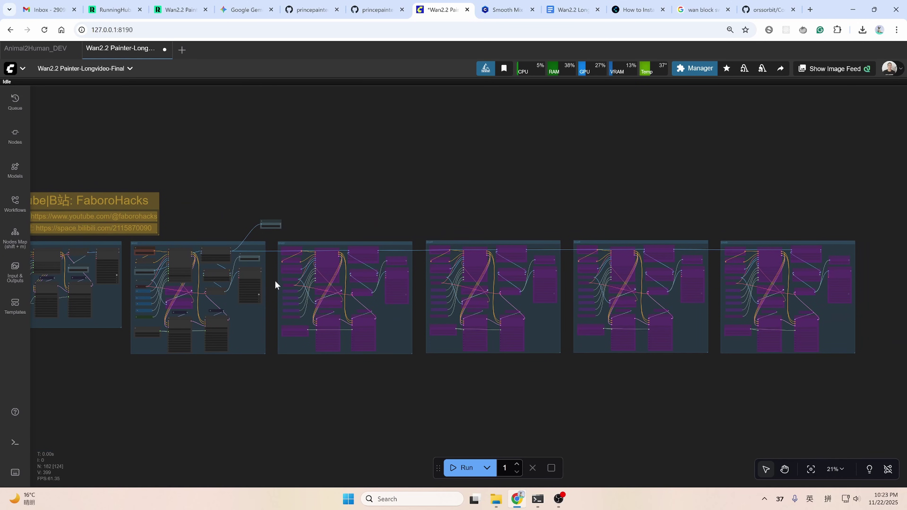
scroll(650, 394, "left", 10)
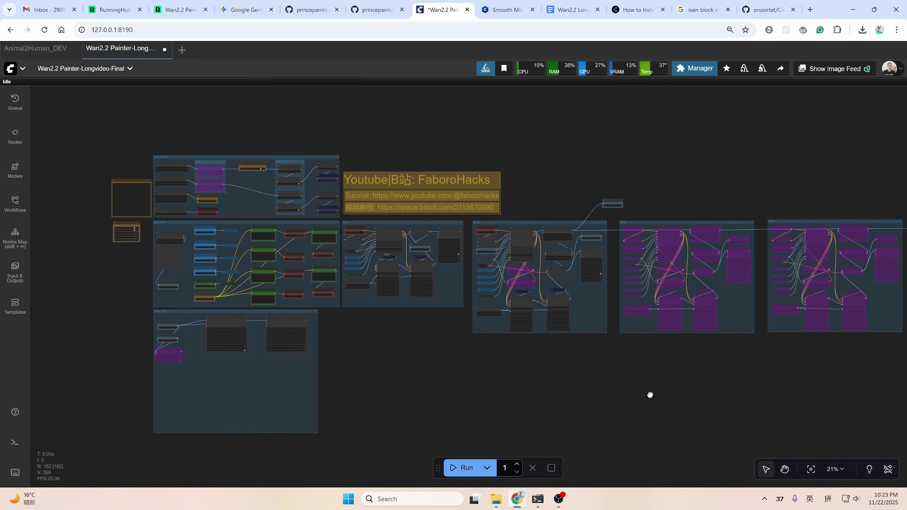
scroll(384, 309, "left", 2)
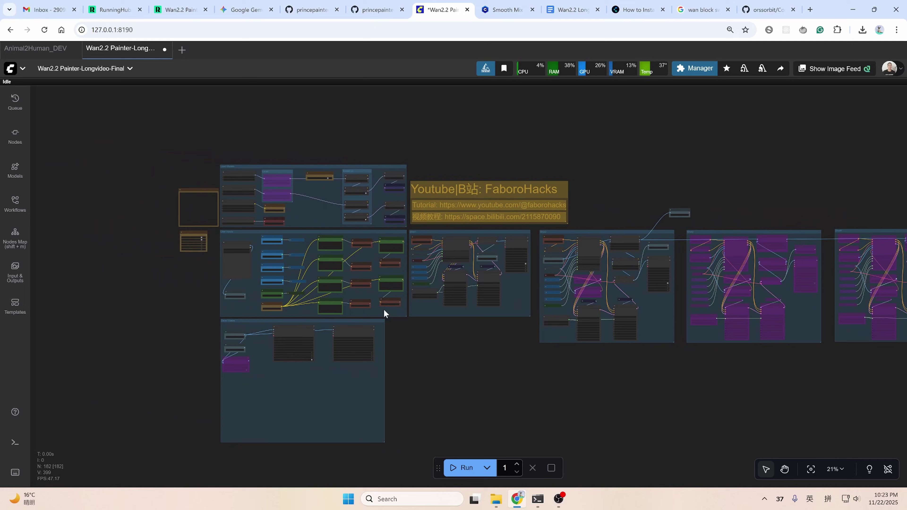
scroll(383, 309, "up", 3)
scroll(427, 357, "down", 2)
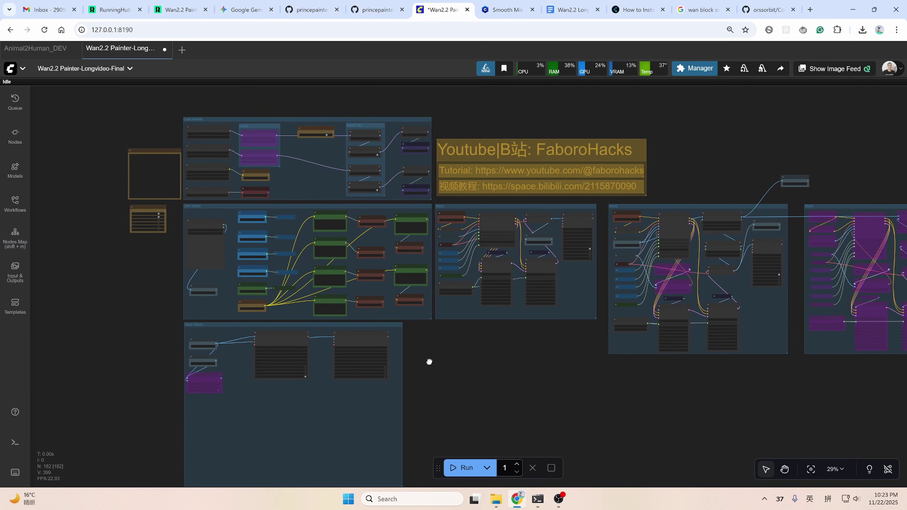
scroll(464, 303, "up", 4)
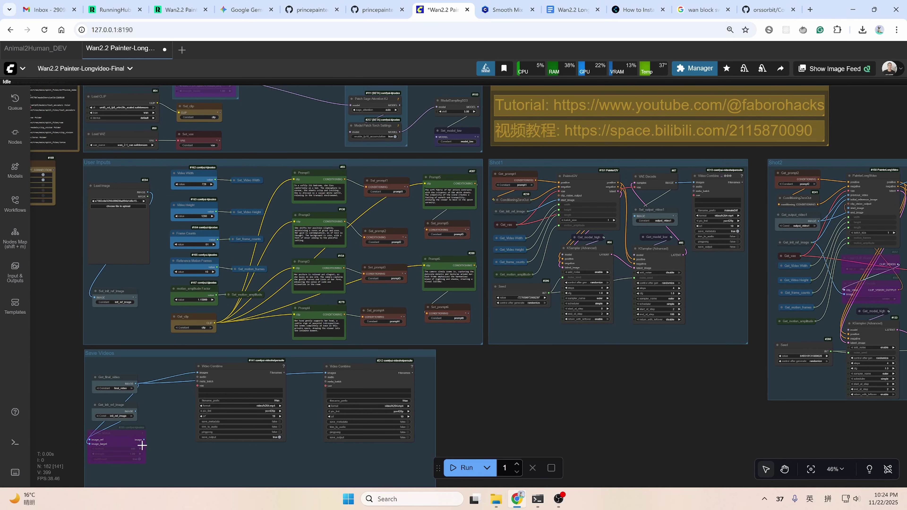
left_click_drag(144, 440, 163, 413)
scroll(165, 405, "down", 1)
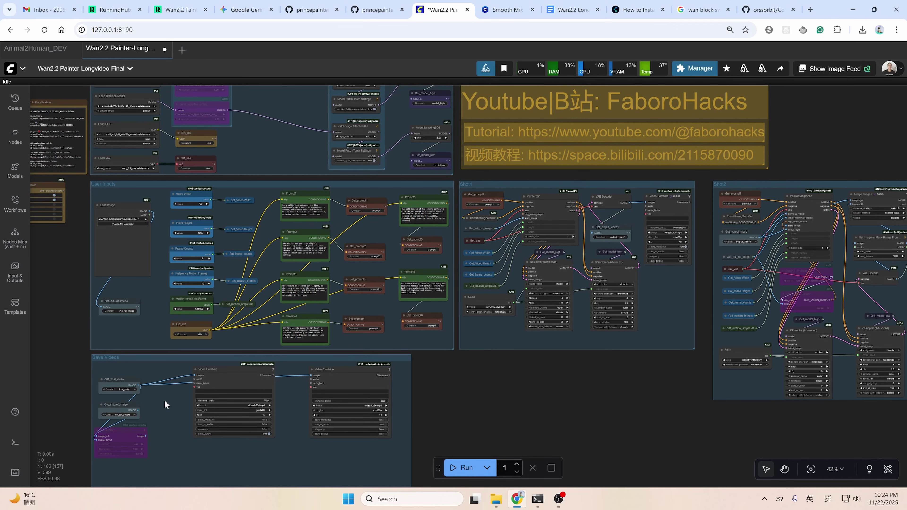
scroll(164, 404, "down", 1)
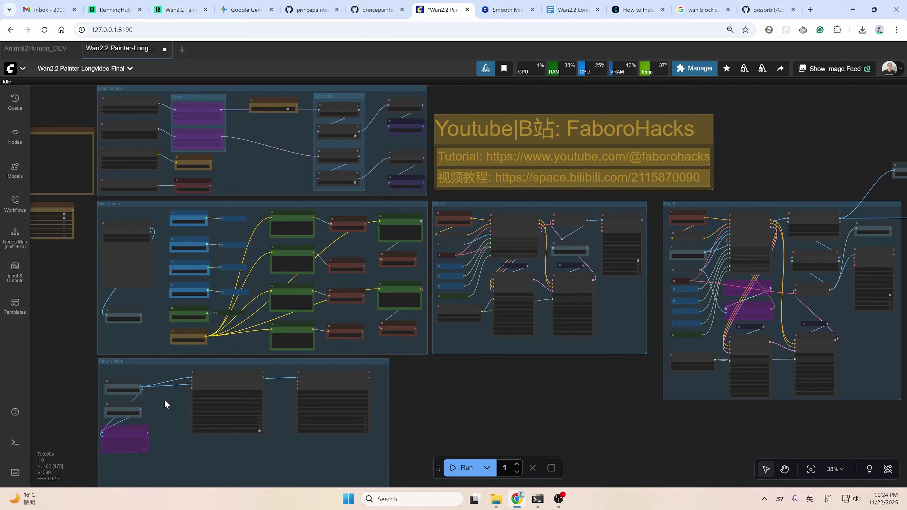